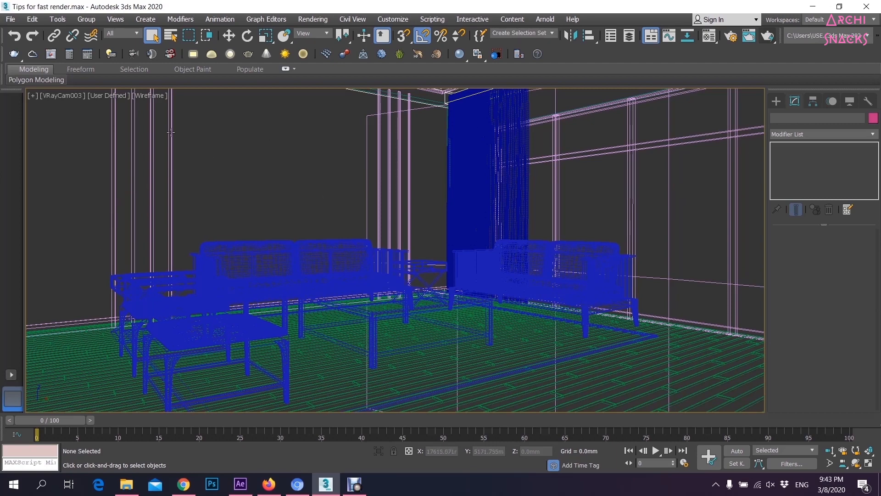
- Display the camera view in Flat Color shading
{"action": "left_click", "coordinate": [153, 97]}
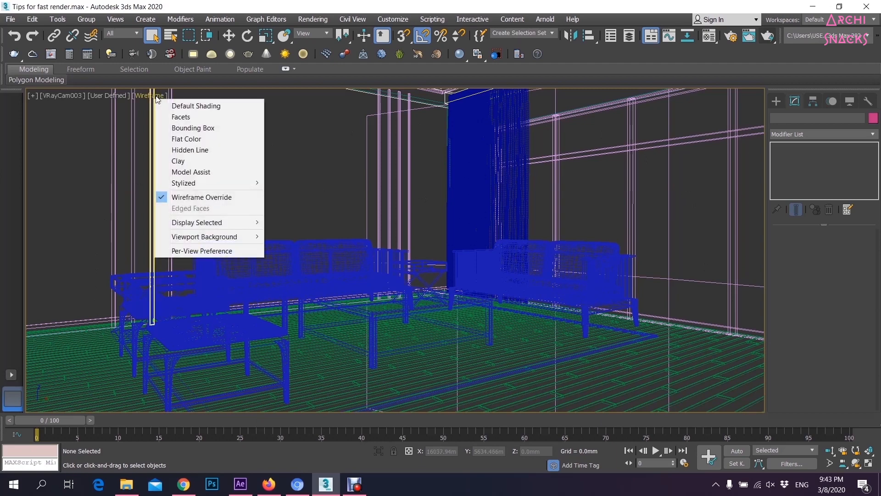
{"action": "left_click", "coordinate": [195, 138]}
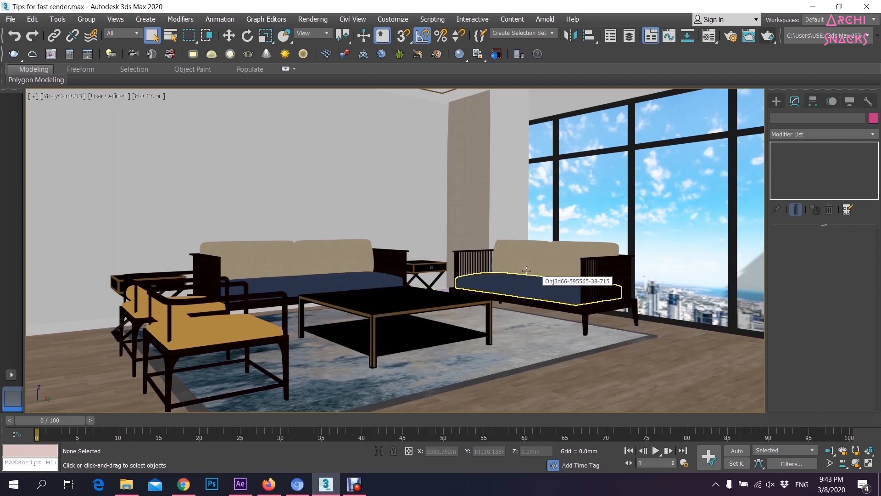
- Return the viewport to wireframe display and switch it to the Top view
{"action": "left_click", "coordinate": [148, 96]}
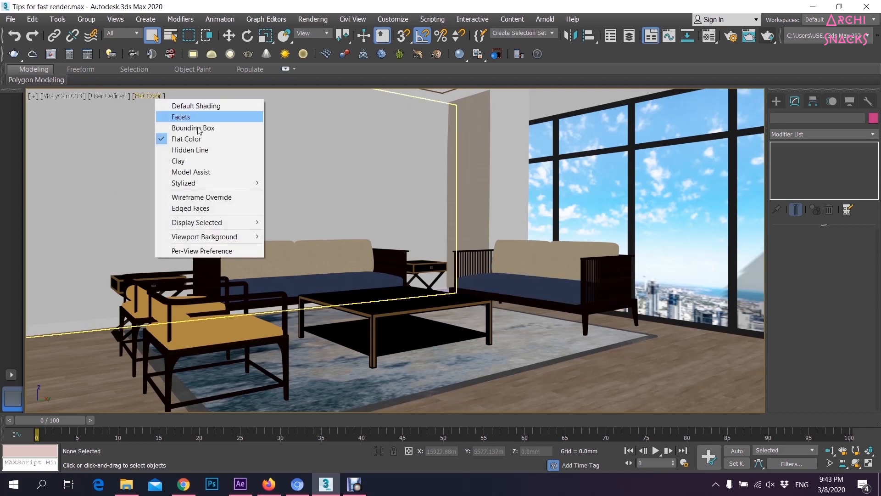
{"action": "left_click", "coordinate": [202, 197]}
{"action": "key", "text": "t"}
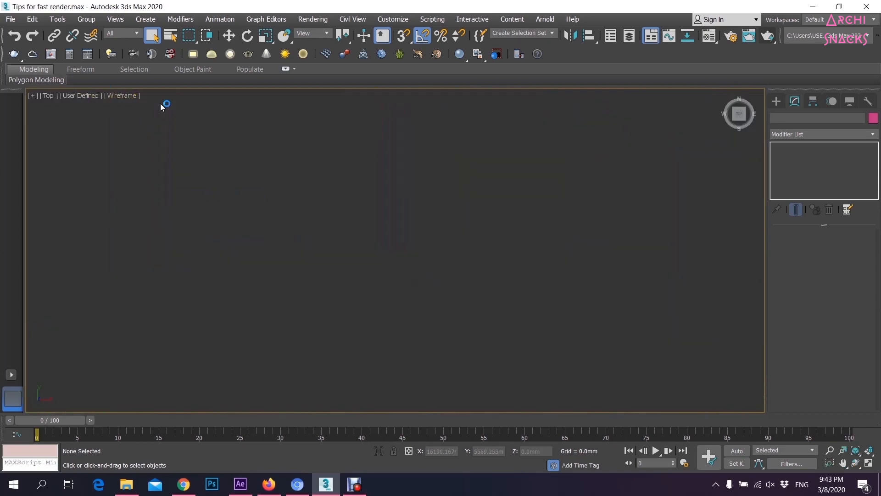
- Open "Tips for fast render - Copy.max" from the "20. Tips to render in 5 mins" desktop folder as the file to merge
{"action": "left_click", "coordinate": [10, 19]}
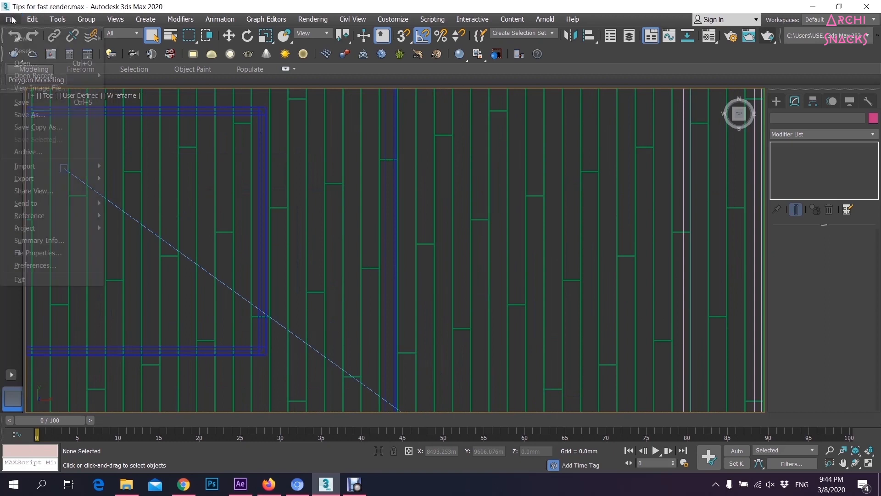
{"action": "mouse_move", "coordinate": [28, 166]}
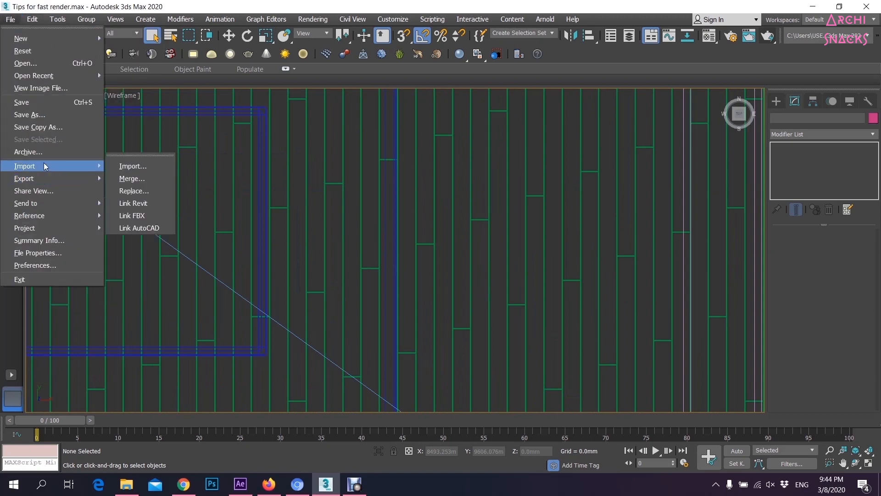
{"action": "left_click", "coordinate": [156, 181]}
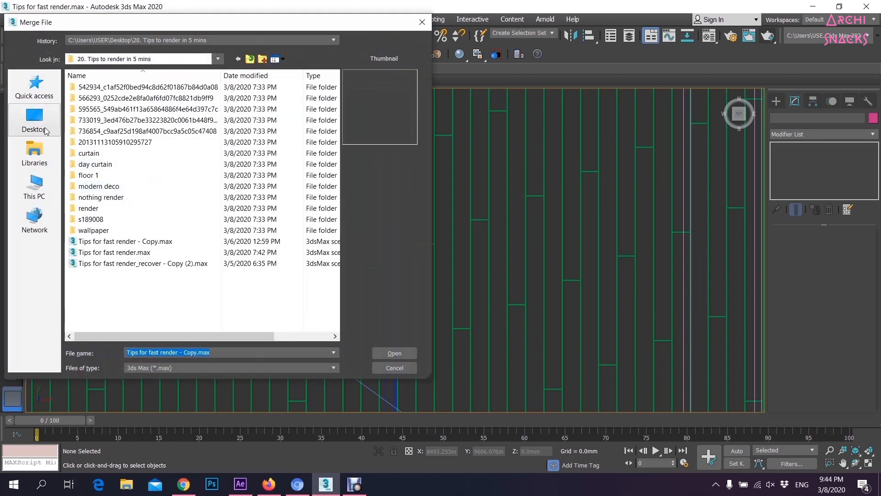
{"action": "left_click", "coordinate": [45, 128]}
{"action": "double_click", "coordinate": [129, 180]}
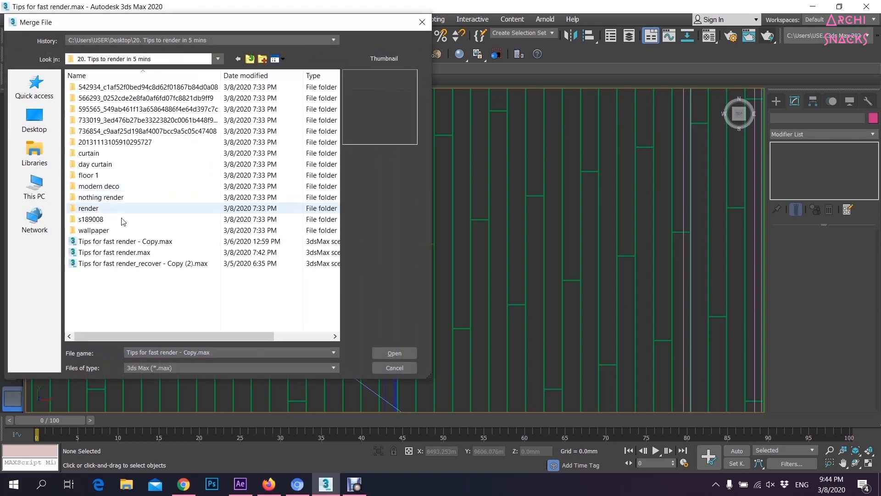
{"action": "left_click", "coordinate": [167, 241]}
{"action": "left_click", "coordinate": [408, 356]}
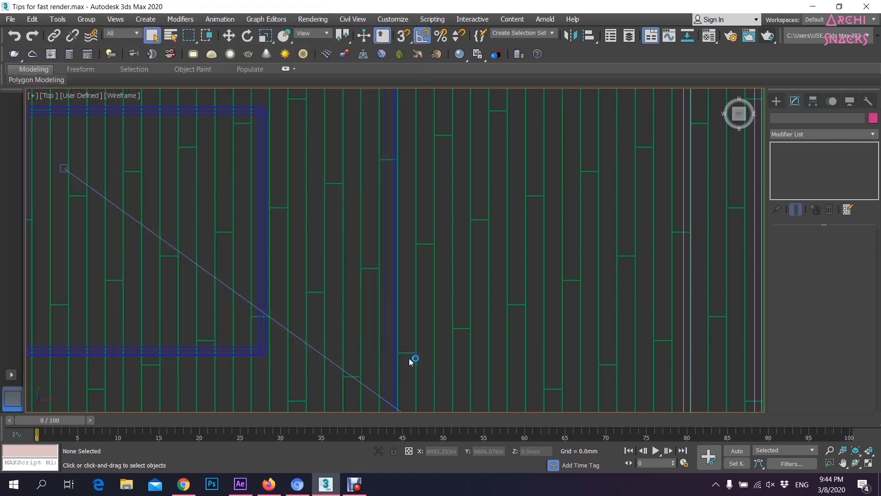
- Merge only the cushion group into the scene and dismiss the Scene Converter
{"action": "left_click_drag", "start_coordinate": [452, 159], "coordinate": [451, 217]}
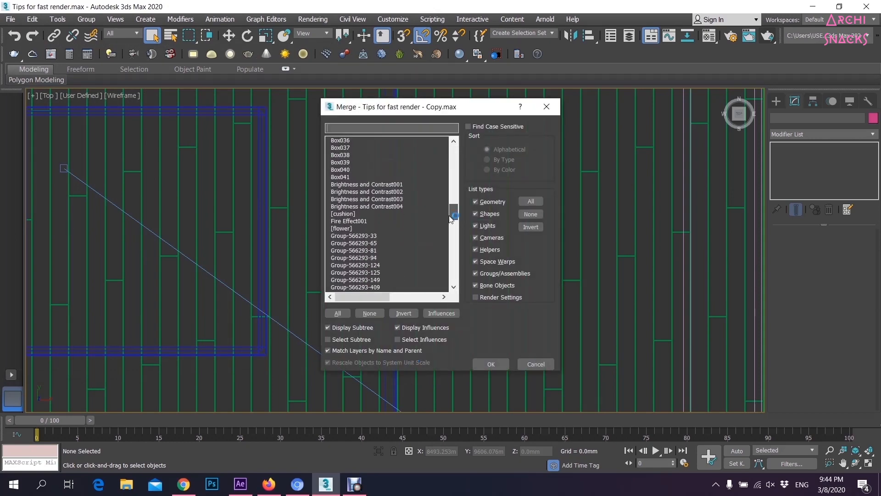
{"action": "left_click", "coordinate": [349, 214]}
{"action": "left_click", "coordinate": [496, 368]}
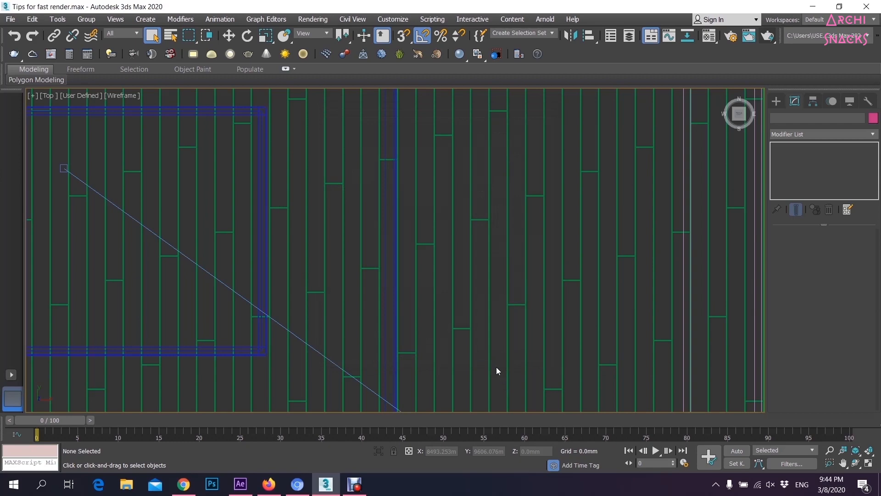
{"action": "left_click", "coordinate": [656, 120]}
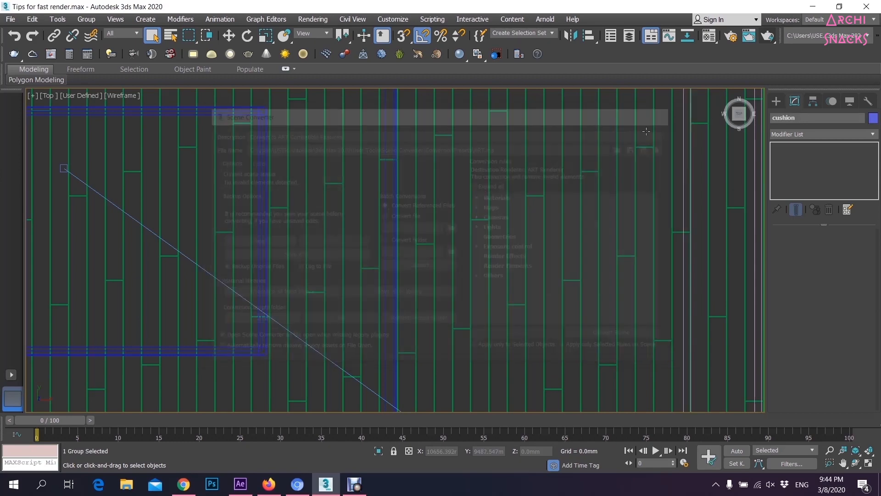
- Move the merged cushion group into the room and place it on the upper half of the long sofa in plan
{"action": "key", "text": "w"}
{"action": "scroll", "coordinate": [472, 330], "scroll_direction": "down", "scroll_amount": 6}
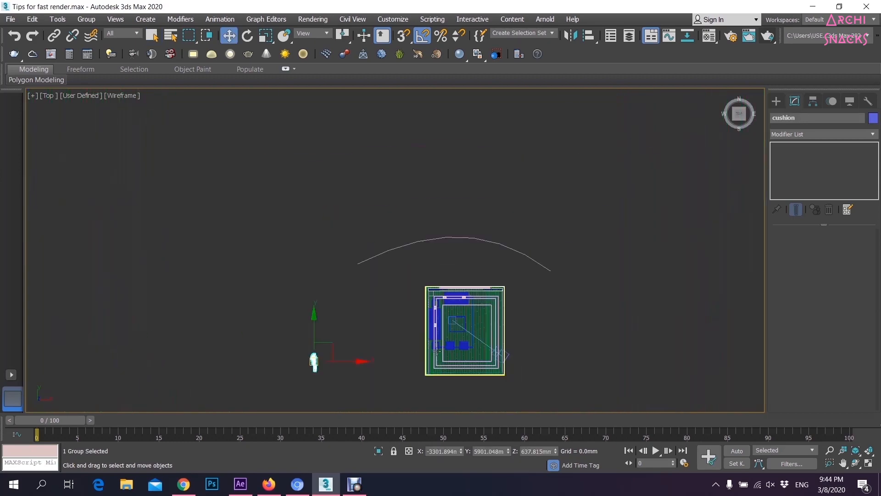
{"action": "scroll", "coordinate": [358, 368], "scroll_direction": "up", "scroll_amount": 4}
{"action": "left_click_drag", "start_coordinate": [260, 355], "coordinate": [521, 253]}
{"action": "scroll", "coordinate": [530, 262], "scroll_direction": "up", "scroll_amount": 5}
{"action": "scroll", "coordinate": [530, 262], "scroll_direction": "up", "scroll_amount": 1}
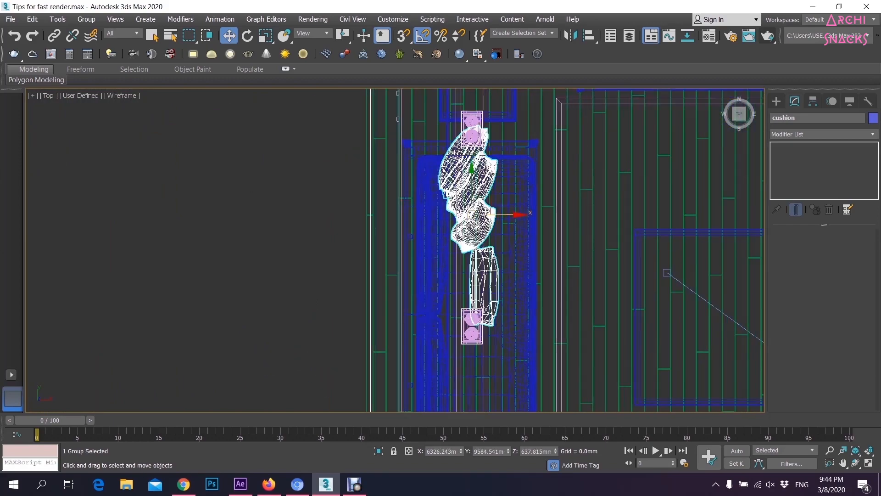
{"action": "scroll", "coordinate": [509, 234], "scroll_direction": "up", "scroll_amount": 4}
{"action": "left_click_drag", "start_coordinate": [457, 215], "coordinate": [463, 260]}
{"action": "scroll", "coordinate": [447, 287], "scroll_direction": "down", "scroll_amount": 2}
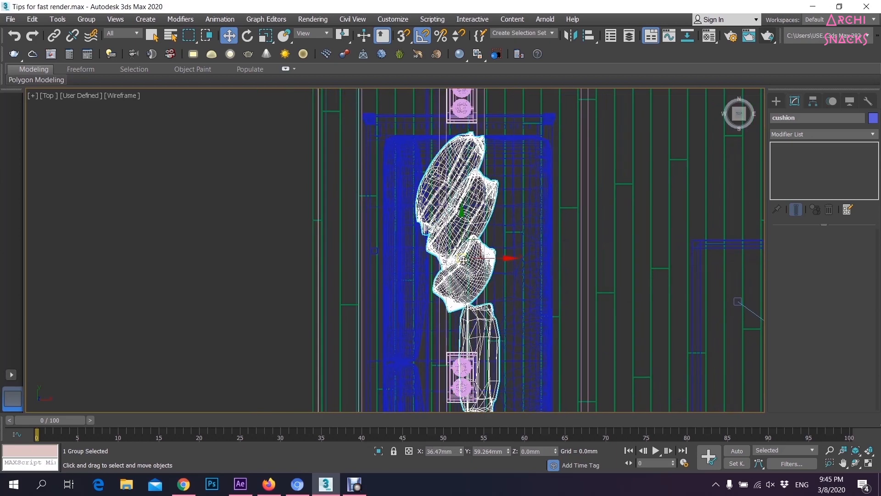
- Clone the cushion group toward the lower half of the long sofa
{"action": "scroll", "coordinate": [478, 218], "scroll_direction": "down", "scroll_amount": 3}
{"action": "middle_click_drag", "start_coordinate": [484, 265], "coordinate": [474, 228]}
{"action": "scroll", "coordinate": [473, 228], "scroll_direction": "up", "scroll_amount": 1}
{"action": "left_click_drag", "start_coordinate": [453, 218], "coordinate": [451, 288], "text": "shift"}
{"action": "left_click", "coordinate": [449, 290]}
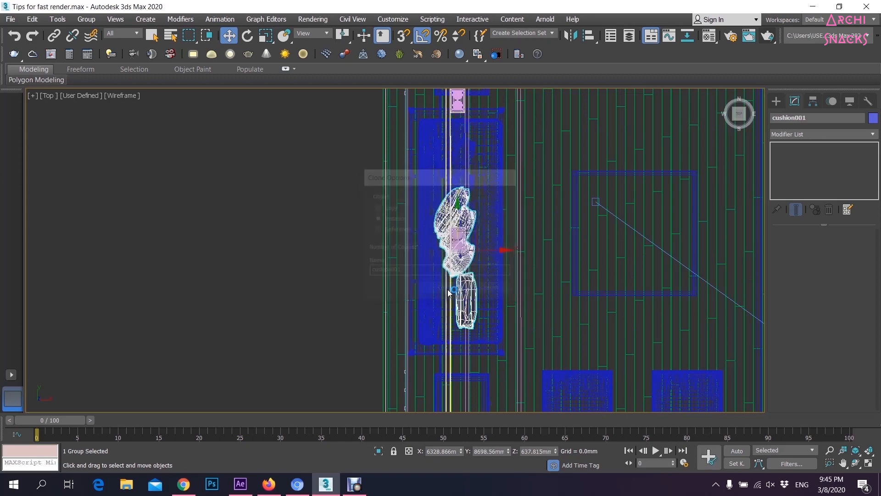
- Mirror the cloned cushion group along the Y axis with No Clone
{"action": "left_click", "coordinate": [571, 35]}
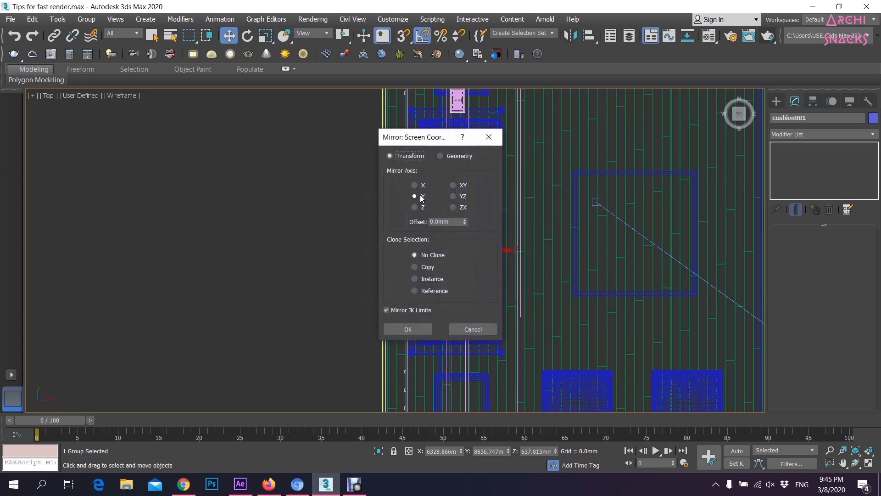
{"action": "left_click_drag", "start_coordinate": [427, 141], "coordinate": [685, 152]}
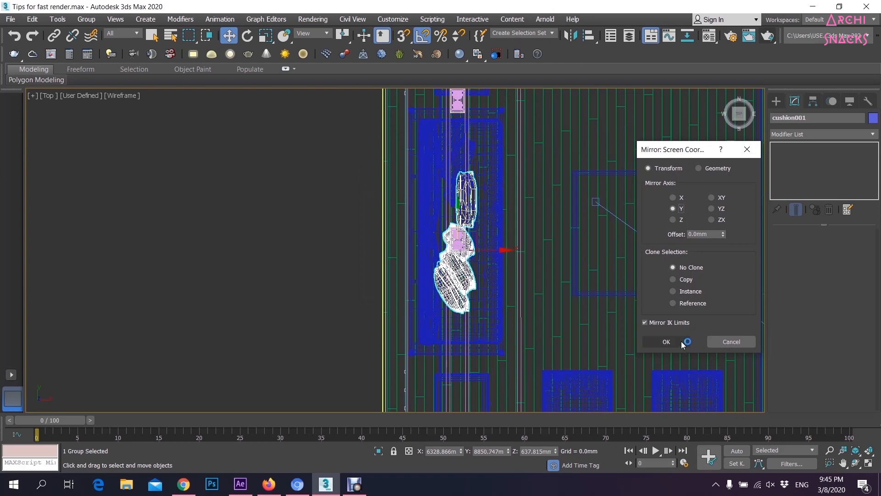
{"action": "left_click", "coordinate": [667, 341]}
- Ungroup the mirrored cushions outside the room and delete the rectangular cushion from them
{"action": "left_click_drag", "start_coordinate": [486, 248], "coordinate": [310, 239]}
{"action": "left_click", "coordinate": [91, 20]}
{"action": "left_click", "coordinate": [99, 50]}
{"action": "left_click_drag", "start_coordinate": [360, 151], "coordinate": [213, 170]}
{"action": "key", "text": "Delete"}
- Group the three remaining mirrored cushions under the default name
{"action": "left_click_drag", "start_coordinate": [400, 166], "coordinate": [161, 288]}
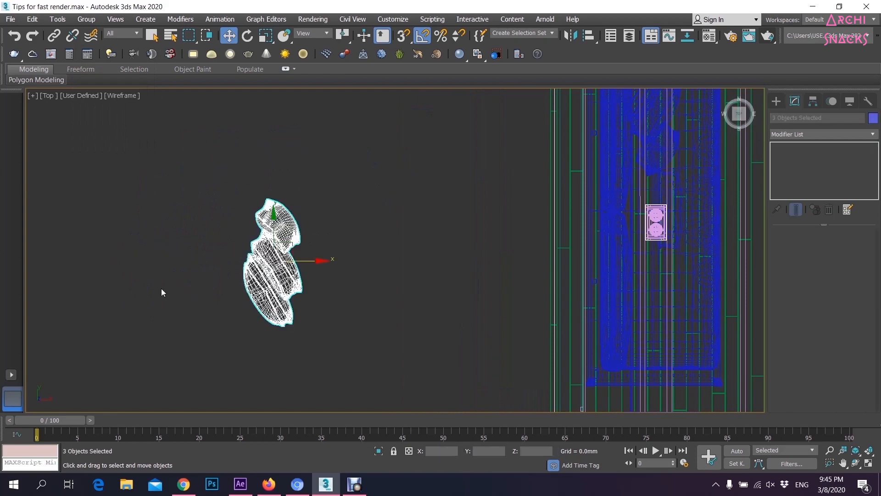
{"action": "left_click", "coordinate": [84, 20]}
{"action": "left_click", "coordinate": [103, 37]}
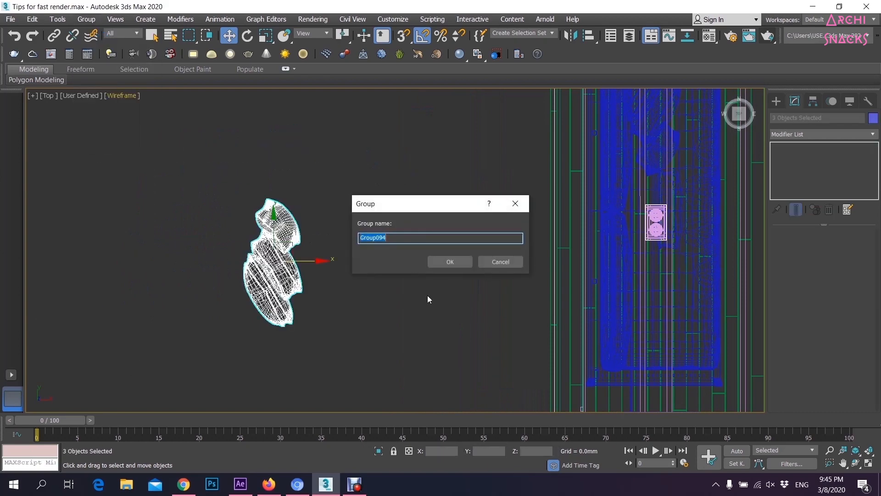
{"action": "left_click", "coordinate": [449, 262]}
- Move the three-cushion group onto the lower end of the long sofa, just below the rectangular cushion
{"action": "left_click_drag", "start_coordinate": [312, 261], "coordinate": [698, 283]}
{"action": "scroll", "coordinate": [691, 278], "scroll_direction": "up", "scroll_amount": 2}
{"action": "middle_click_drag", "start_coordinate": [690, 278], "coordinate": [557, 223]}
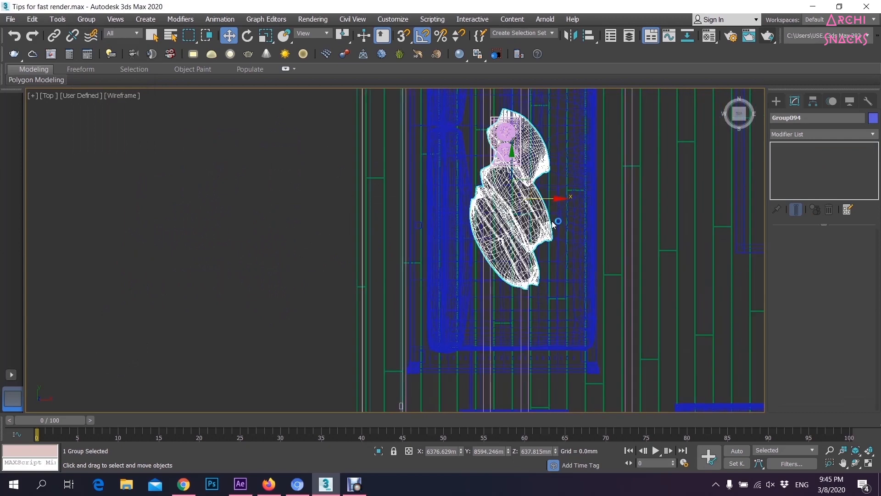
{"action": "middle_click_drag", "start_coordinate": [489, 194], "coordinate": [490, 234]}
{"action": "left_click_drag", "start_coordinate": [511, 209], "coordinate": [501, 267]}
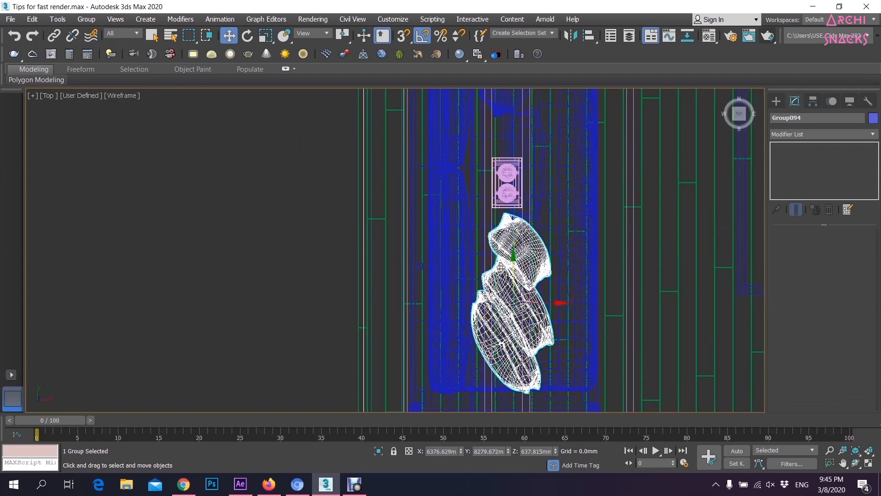
- Select both cushion groups on the long sofa and clone them to the shorter sofa by the window
{"action": "middle_click_drag", "start_coordinate": [525, 132], "coordinate": [507, 263]}
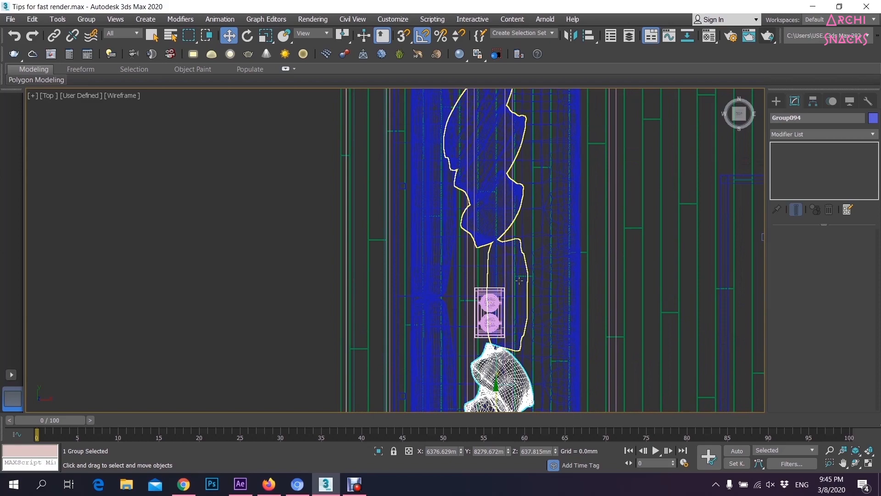
{"action": "scroll", "coordinate": [500, 256], "scroll_direction": "up", "scroll_amount": 4}
{"action": "left_click", "coordinate": [503, 252], "text": "ctrl"}
{"action": "scroll", "coordinate": [503, 248], "scroll_direction": "down", "scroll_amount": 5}
{"action": "middle_click_drag", "start_coordinate": [524, 245], "coordinate": [262, 297]}
{"action": "scroll", "coordinate": [508, 224], "scroll_direction": "down", "scroll_amount": 2}
{"action": "scroll", "coordinate": [262, 298], "scroll_direction": "down", "scroll_amount": 2}
{"action": "left_click_drag", "start_coordinate": [288, 323], "coordinate": [389, 186], "text": "shift"}
{"action": "left_click", "coordinate": [453, 290]}
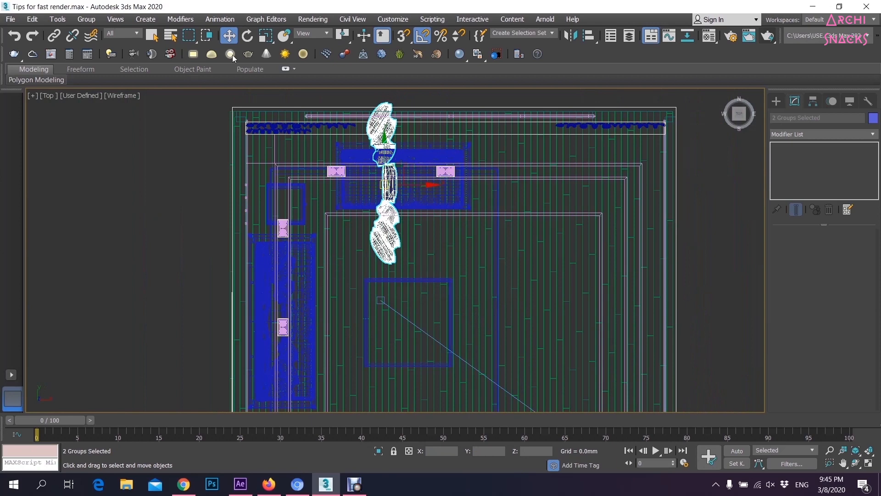
- Rotate the two cloned cushion groups -90 degrees and move them outside the room, beyond the window wall
{"action": "left_click", "coordinate": [247, 36]}
{"action": "left_click_drag", "start_coordinate": [421, 161], "coordinate": [442, 192]}
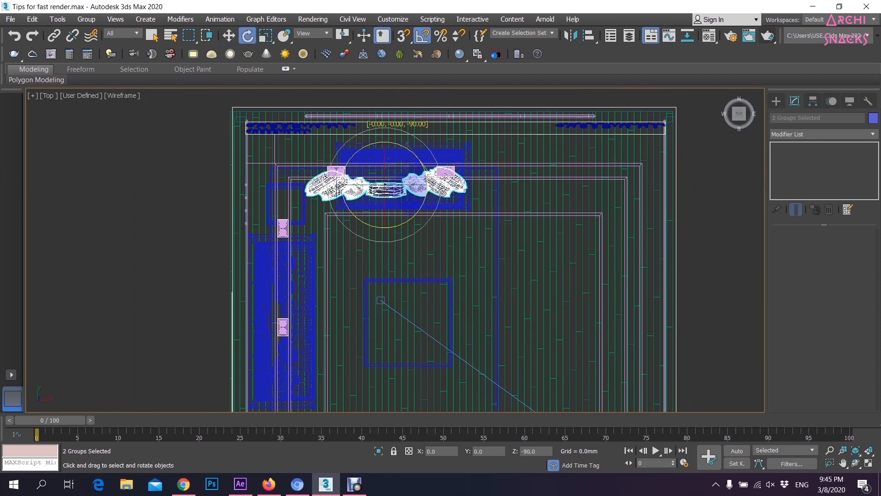
{"action": "left_click", "coordinate": [229, 35]}
{"action": "middle_click_drag", "start_coordinate": [444, 245], "coordinate": [491, 355]}
{"action": "left_click_drag", "start_coordinate": [440, 306], "coordinate": [488, 171]}
{"action": "scroll", "coordinate": [489, 168], "scroll_direction": "up", "scroll_amount": 5}
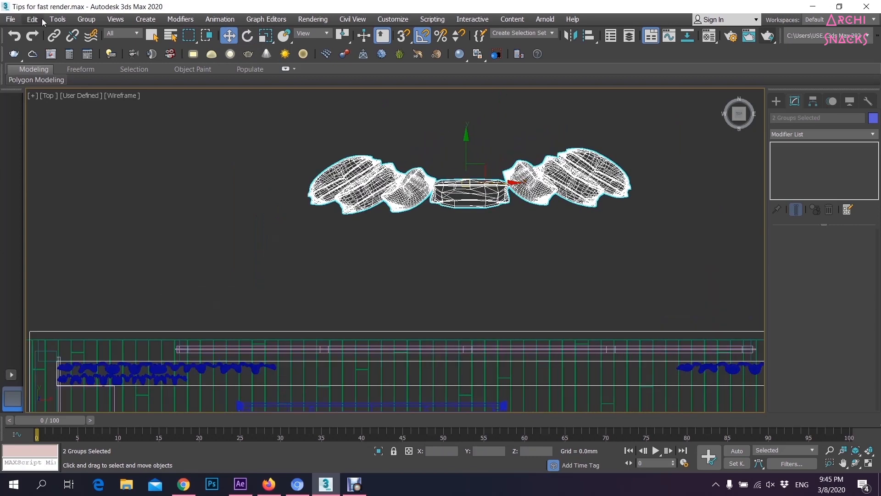
- Ungroup the cloned cushions and delete the small cushion on each side of the rectangular one
{"action": "left_click", "coordinate": [90, 20]}
{"action": "left_click", "coordinate": [91, 51]}
{"action": "left_click", "coordinate": [589, 229]}
{"action": "scroll", "coordinate": [589, 229], "scroll_direction": "up", "scroll_amount": 4}
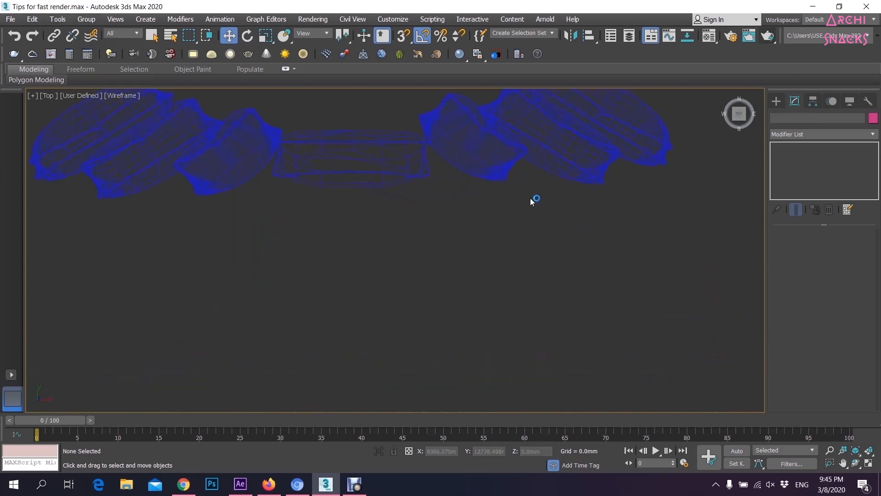
{"action": "left_click", "coordinate": [491, 163]}
{"action": "key", "text": "Delete"}
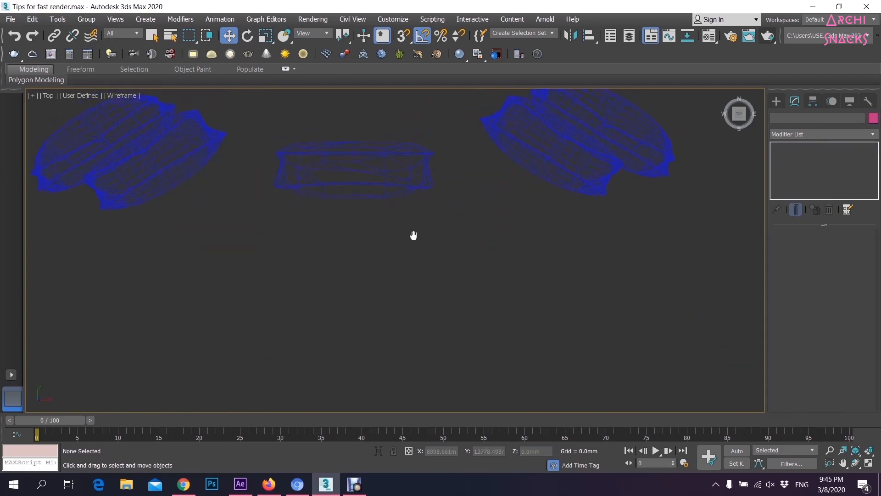
- Move the two outer pairs of cushions inward against the ends of the rectangular cushion
{"action": "left_click_drag", "start_coordinate": [670, 124], "coordinate": [552, 197]}
{"action": "left_click_drag", "start_coordinate": [99, 183], "coordinate": [99, 184]}
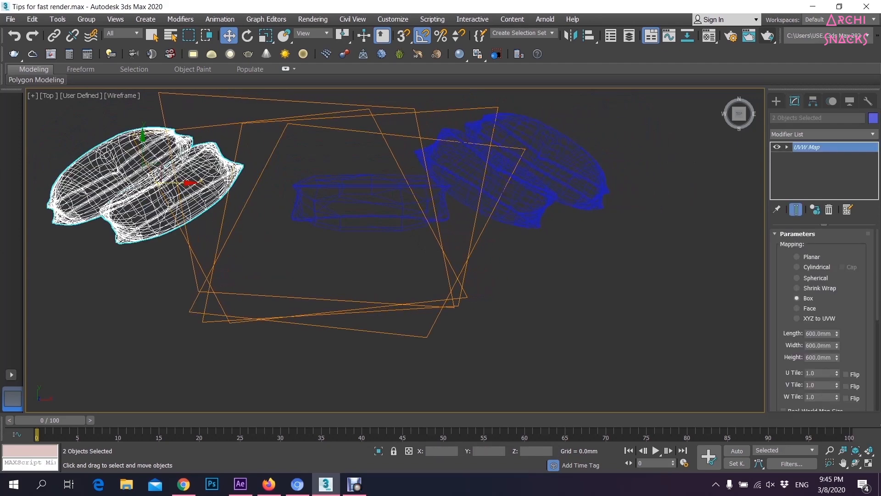
{"action": "left_click_drag", "start_coordinate": [171, 183], "coordinate": [241, 183]}
{"action": "scroll", "coordinate": [451, 267], "scroll_direction": "down", "scroll_amount": 3}
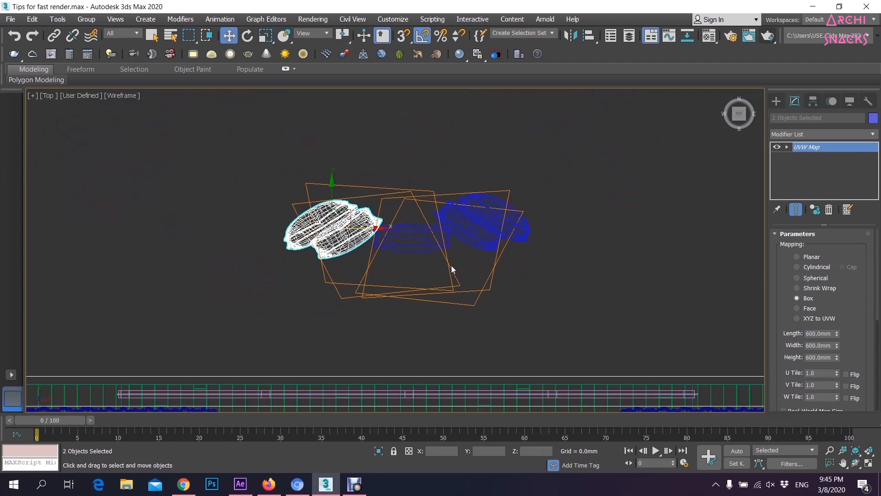
- Group the five remaining cushions under the default name
{"action": "left_click_drag", "start_coordinate": [560, 170], "coordinate": [166, 304]}
{"action": "left_click", "coordinate": [91, 23]}
{"action": "left_click", "coordinate": [94, 30]}
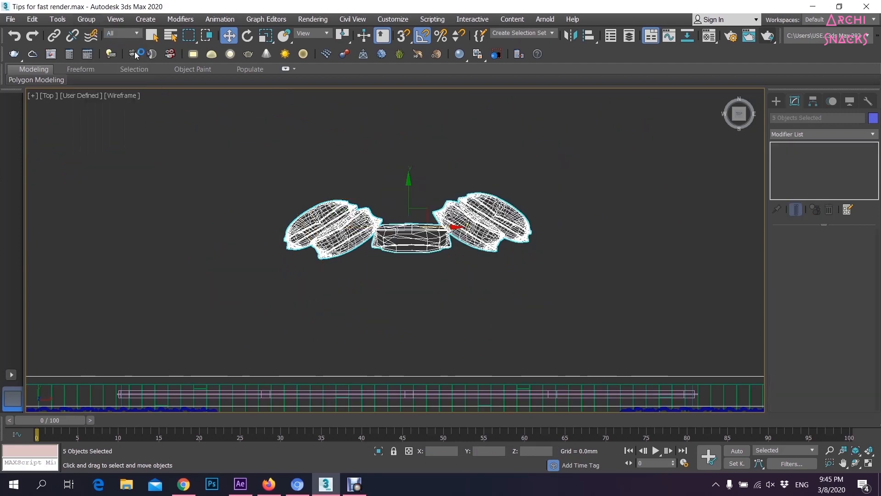
{"action": "left_click", "coordinate": [449, 259]}
- Move the five-cushion group onto the shorter sofa and align it within the seat in plan
{"action": "scroll", "coordinate": [422, 157], "scroll_direction": "down", "scroll_amount": 3}
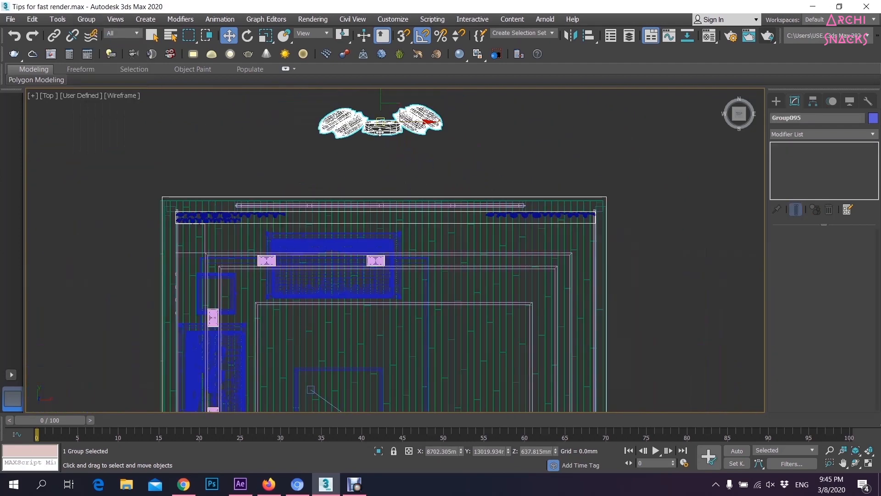
{"action": "left_click_drag", "start_coordinate": [380, 141], "coordinate": [337, 283]}
{"action": "scroll", "coordinate": [338, 283], "scroll_direction": "up", "scroll_amount": 3}
{"action": "scroll", "coordinate": [392, 258], "scroll_direction": "up", "scroll_amount": 2}
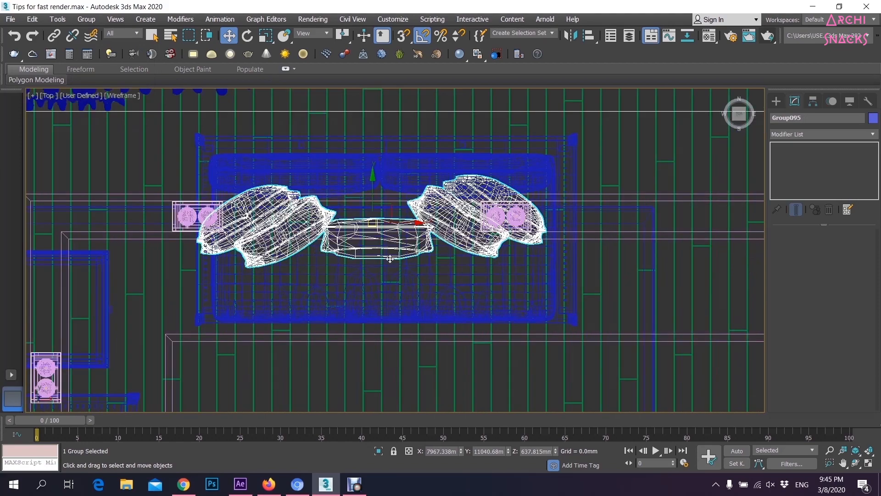
{"action": "mouse_move", "coordinate": [383, 234]}
{"action": "left_mouse_down"}
{"action": "mouse_move", "coordinate": [408, 243]}
{"action": "mouse_move", "coordinate": [395, 238]}
{"action": "left_mouse_up"}
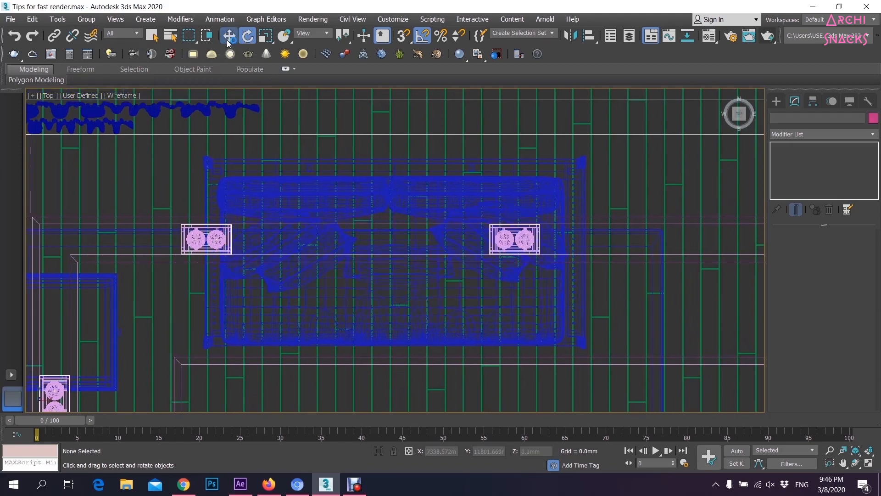
- Check the cushions on both sofas through the camera in Flat Color shading, then restore the wireframe display
{"action": "left_click", "coordinate": [229, 37]}
{"action": "scroll", "coordinate": [494, 220], "scroll_direction": "down", "scroll_amount": 10}
{"action": "scroll", "coordinate": [490, 303], "scroll_direction": "up", "scroll_amount": 5}
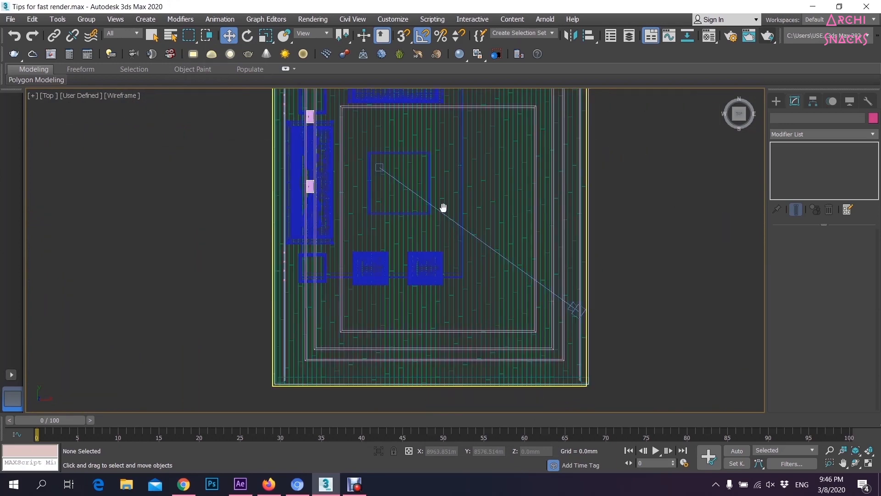
{"action": "key", "text": "c"}
{"action": "left_click", "coordinate": [161, 95]}
{"action": "left_click", "coordinate": [228, 141]}
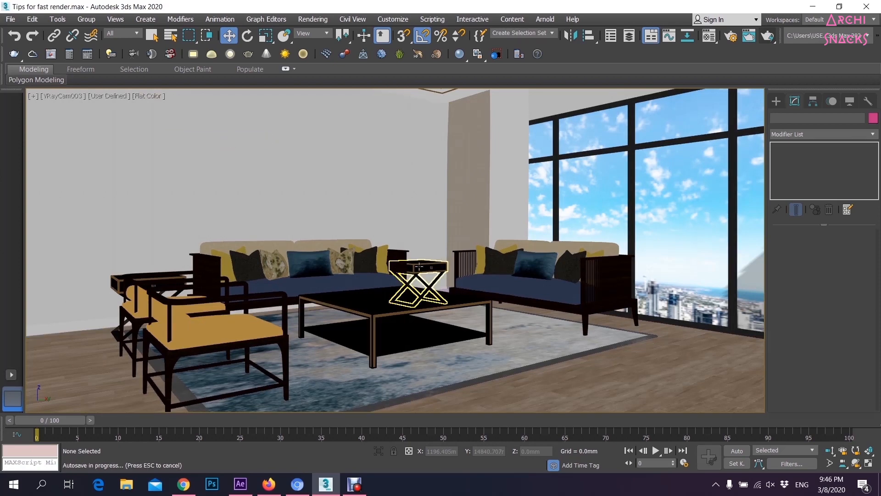
{"action": "key", "text": "Escape"}
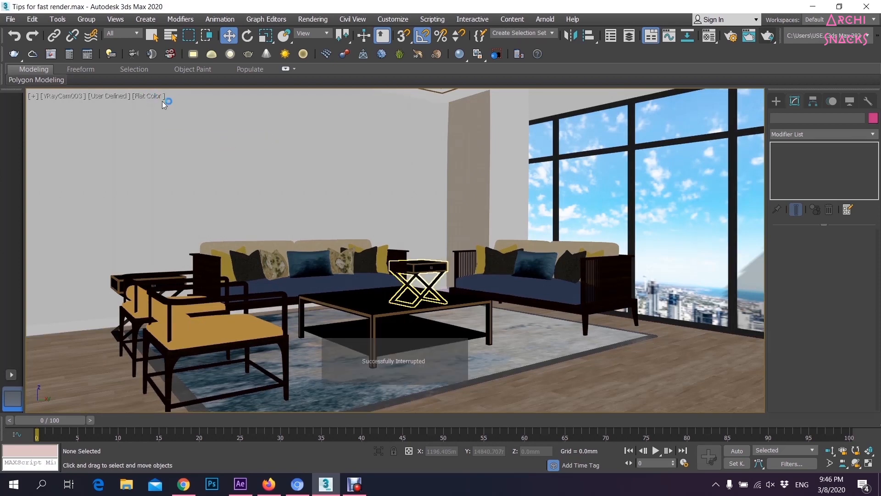
{"action": "left_click", "coordinate": [147, 97]}
{"action": "left_click", "coordinate": [228, 196]}
- Merge the table lamp group from Tips for fast render - Copy.max and dismiss the Scene Converter
{"action": "key", "text": "t"}
{"action": "scroll", "coordinate": [336, 273], "scroll_direction": "up", "scroll_amount": 10}
{"action": "left_click", "coordinate": [10, 20]}
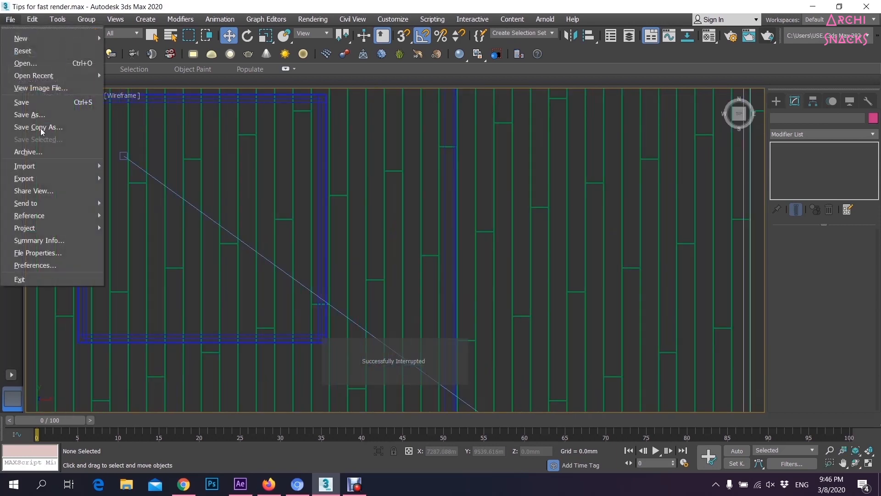
{"action": "mouse_move", "coordinate": [51, 166]}
{"action": "left_click", "coordinate": [155, 177]}
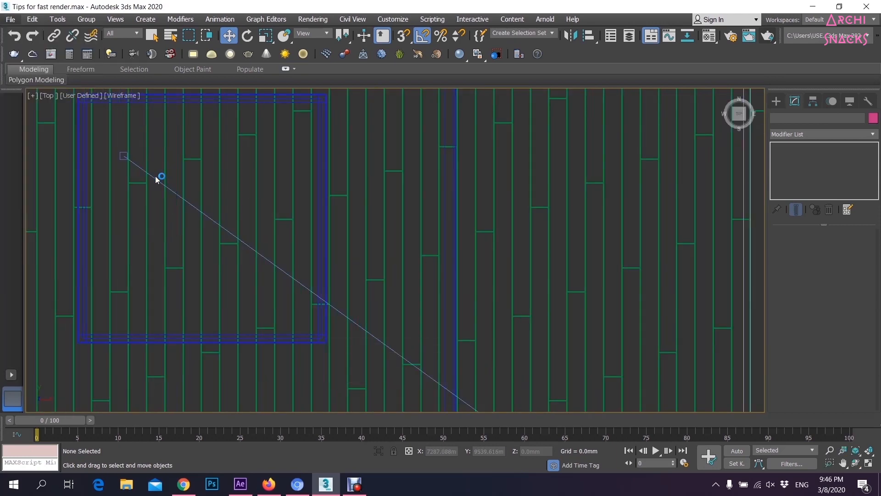
{"action": "left_click", "coordinate": [148, 242]}
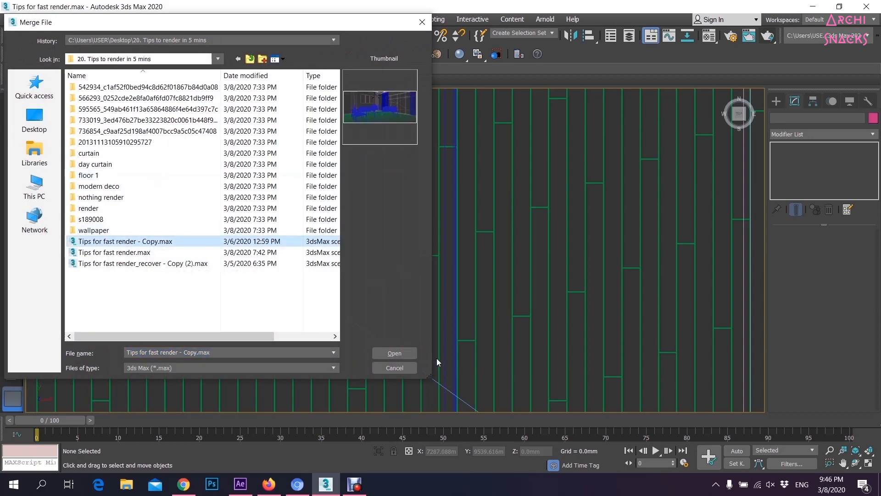
{"action": "left_click", "coordinate": [395, 356]}
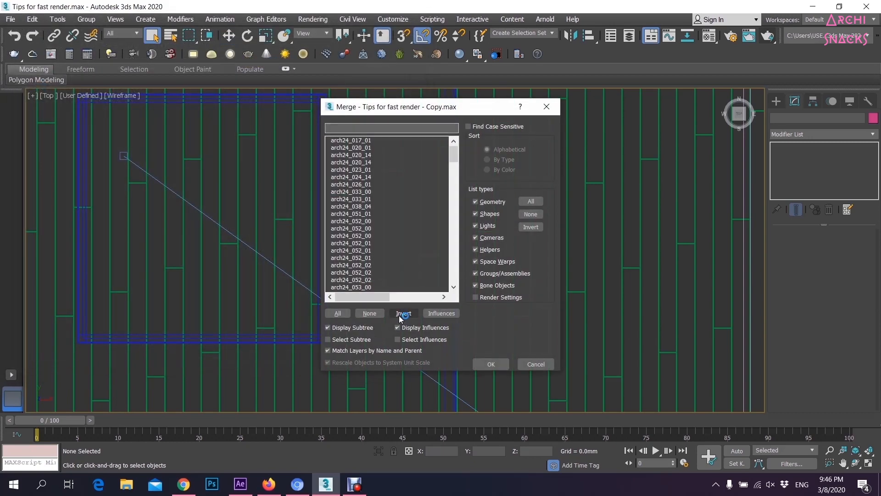
{"action": "scroll", "coordinate": [391, 254], "scroll_direction": "down", "scroll_amount": 10}
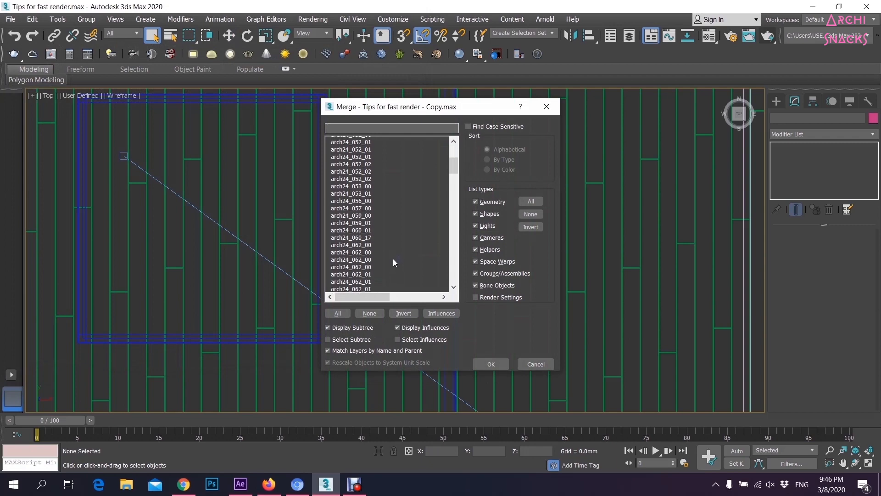
{"action": "left_click_drag", "start_coordinate": [457, 178], "coordinate": [459, 274]}
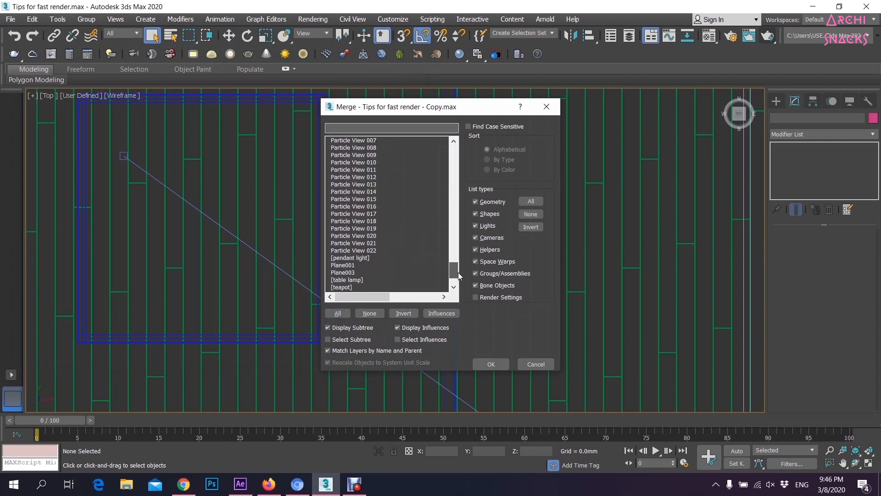
{"action": "left_click", "coordinate": [355, 279]}
{"action": "left_click", "coordinate": [496, 365]}
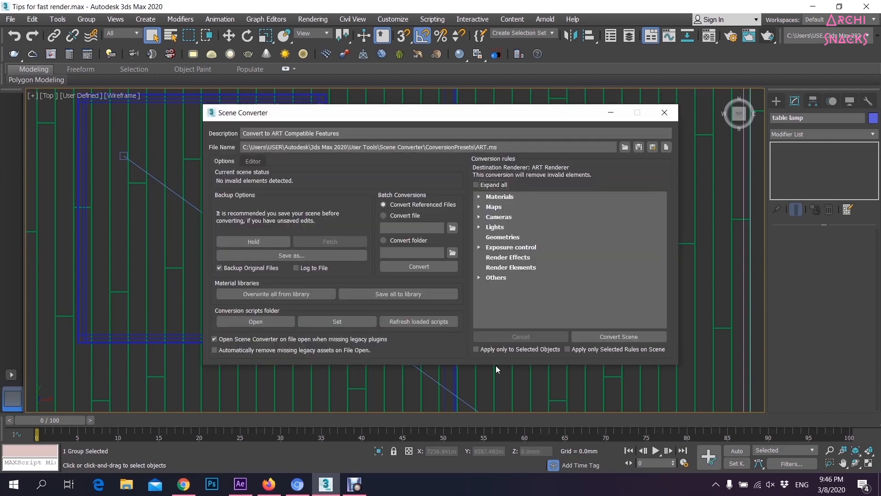
{"action": "left_click", "coordinate": [664, 110]}
- Move the table lamp onto the side table in the corner between the sofas and check its base from the left view
{"action": "scroll", "coordinate": [572, 298], "scroll_direction": "down", "scroll_amount": 5}
{"action": "key", "text": "w"}
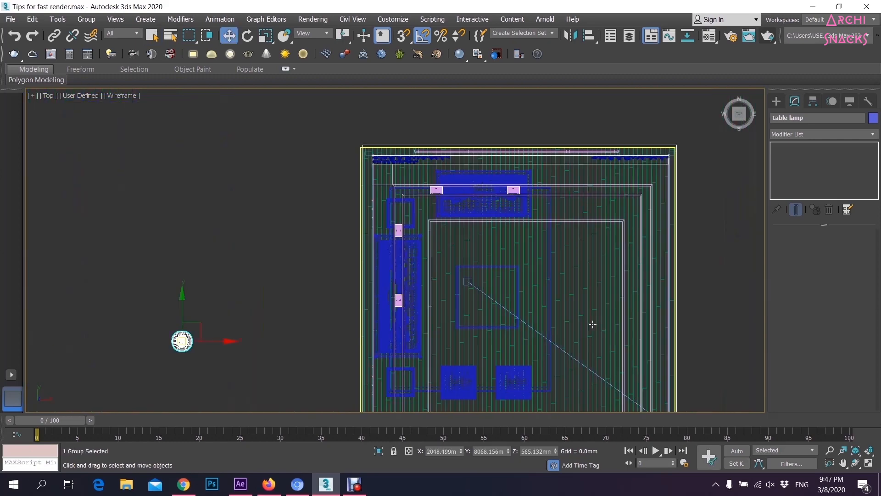
{"action": "left_click_drag", "start_coordinate": [182, 341], "coordinate": [372, 231]}
{"action": "scroll", "coordinate": [395, 206], "scroll_direction": "up", "scroll_amount": 4}
{"action": "scroll", "coordinate": [403, 205], "scroll_direction": "up", "scroll_amount": 4}
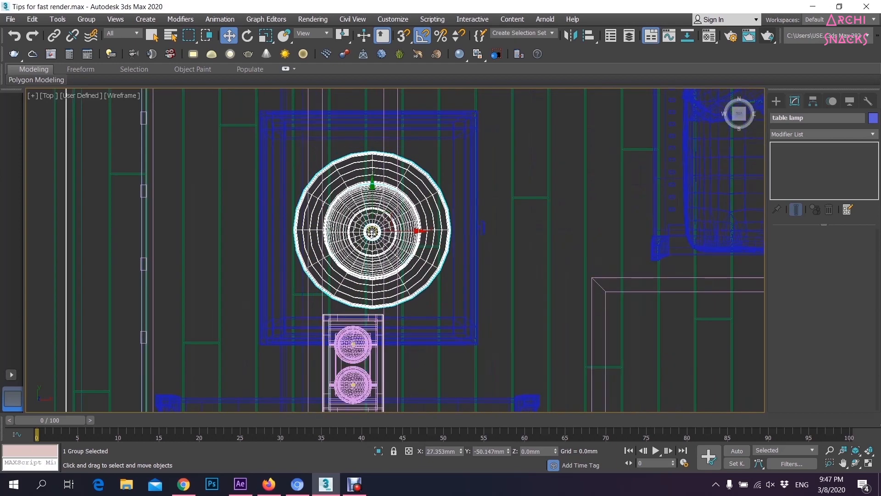
{"action": "key", "text": "l"}
{"action": "scroll", "coordinate": [475, 274], "scroll_direction": "down", "scroll_amount": 4}
{"action": "scroll", "coordinate": [475, 274], "scroll_direction": "up", "scroll_amount": 8}
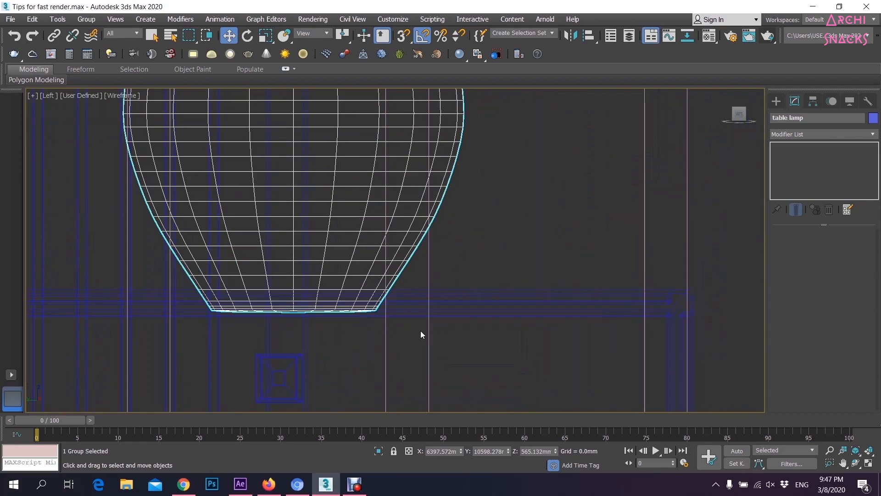
- Clone the table lamp as one instance onto the side table at the longer sofa's other end and centre it in plan
{"action": "key", "text": "t"}
{"action": "scroll", "coordinate": [421, 330], "scroll_direction": "down", "scroll_amount": 6}
{"action": "scroll", "coordinate": [430, 181], "scroll_direction": "up", "scroll_amount": 4}
{"action": "mouse_move", "coordinate": [417, 187]}
{"action": "left_mouse_down", "text": "shift"}
{"action": "mouse_move", "coordinate": [417, 364]}
{"action": "mouse_move", "coordinate": [419, 357]}
{"action": "left_mouse_up", "text": "shift"}
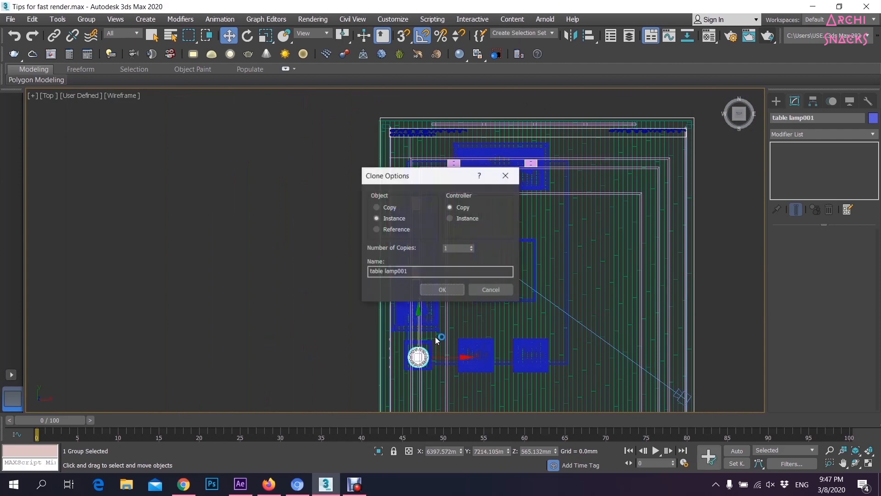
{"action": "left_click", "coordinate": [442, 289]}
{"action": "scroll", "coordinate": [429, 346], "scroll_direction": "up", "scroll_amount": 6}
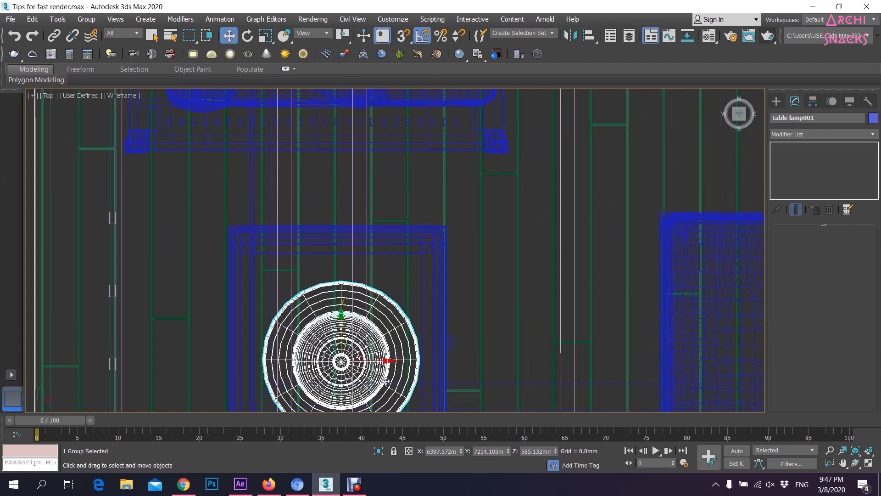
{"action": "middle_click_drag", "start_coordinate": [386, 381], "coordinate": [459, 258]}
{"action": "left_click_drag", "start_coordinate": [425, 235], "coordinate": [432, 215]}
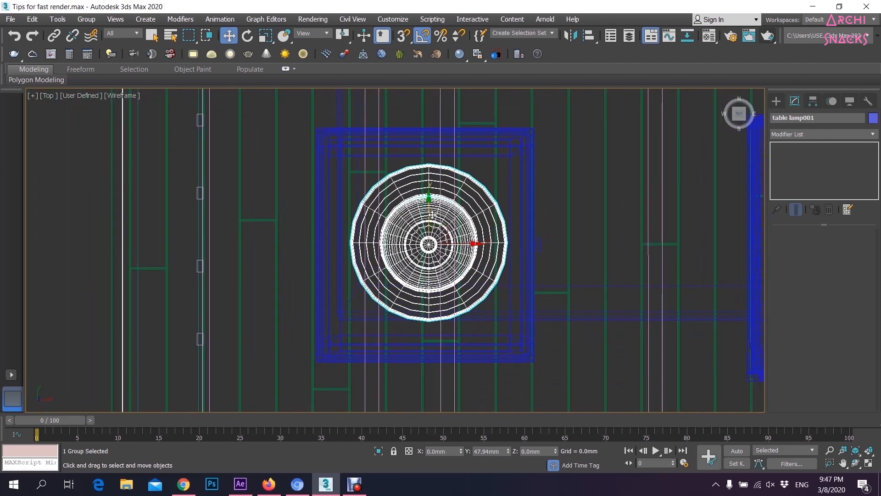
- Check both table lamps through the camera in Flat Color shading, then return to wireframe
{"action": "key", "text": "c"}
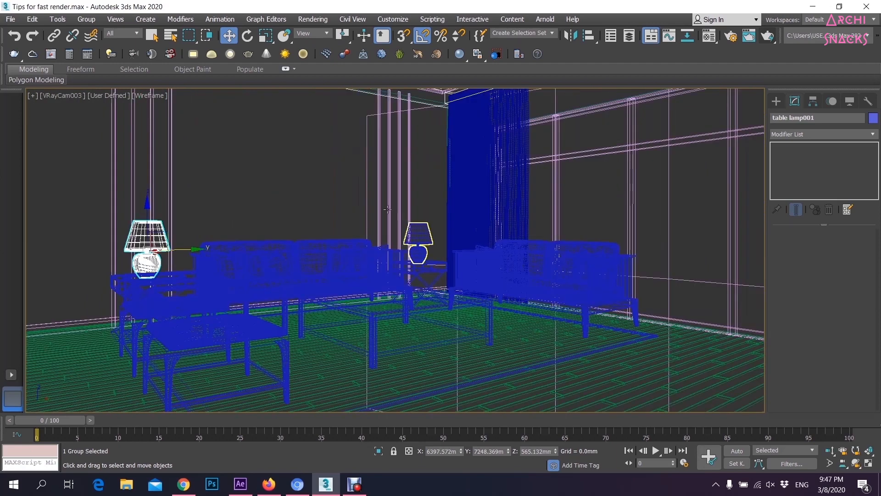
{"action": "left_click", "coordinate": [276, 153]}
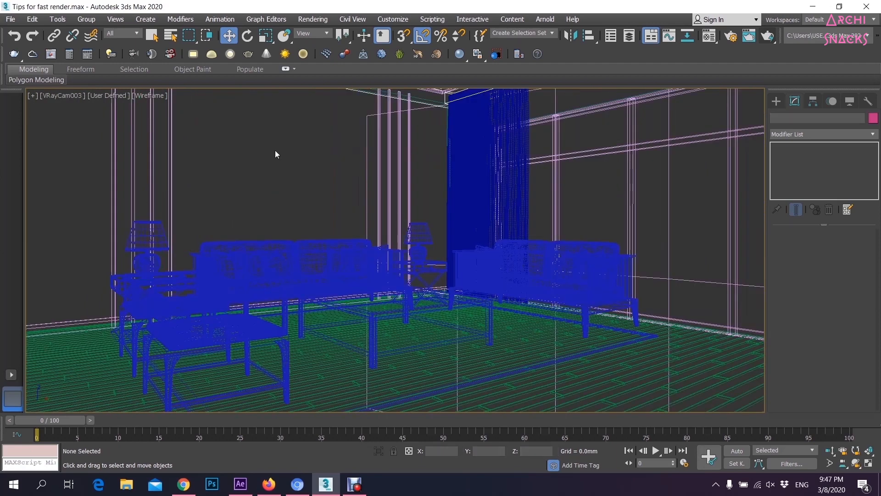
{"action": "left_click", "coordinate": [163, 96]}
{"action": "left_click", "coordinate": [229, 143]}
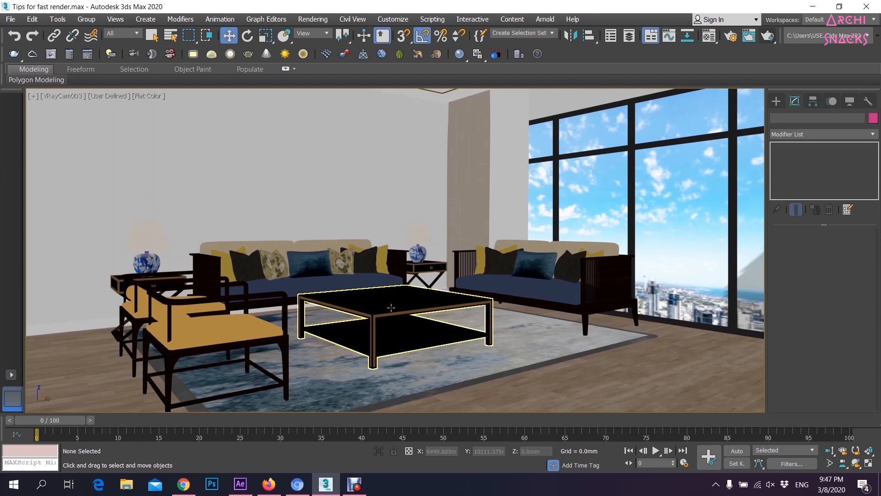
{"action": "left_click", "coordinate": [156, 95]}
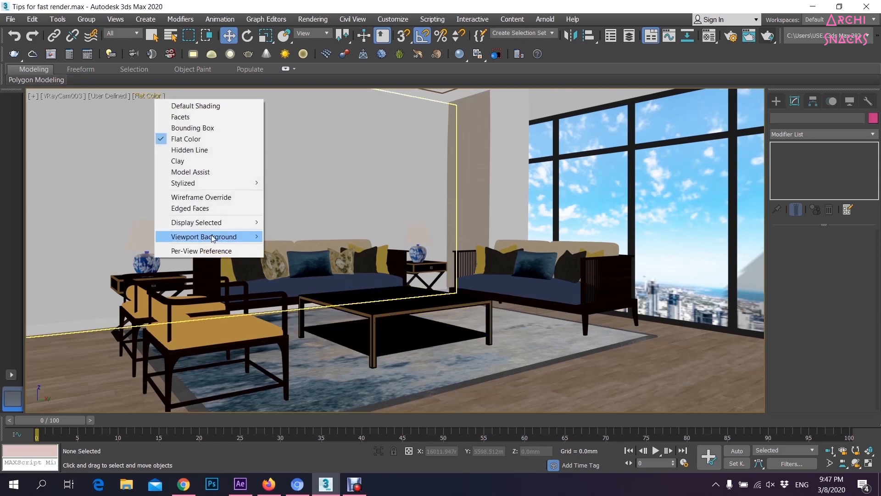
{"action": "left_click", "coordinate": [223, 197]}
- Merge the flower group from Tips for fast render - Copy.max into the scene and dismiss the Scene Converter
{"action": "key", "text": "t"}
{"action": "key", "text": "z"}
{"action": "left_click", "coordinate": [10, 19]}
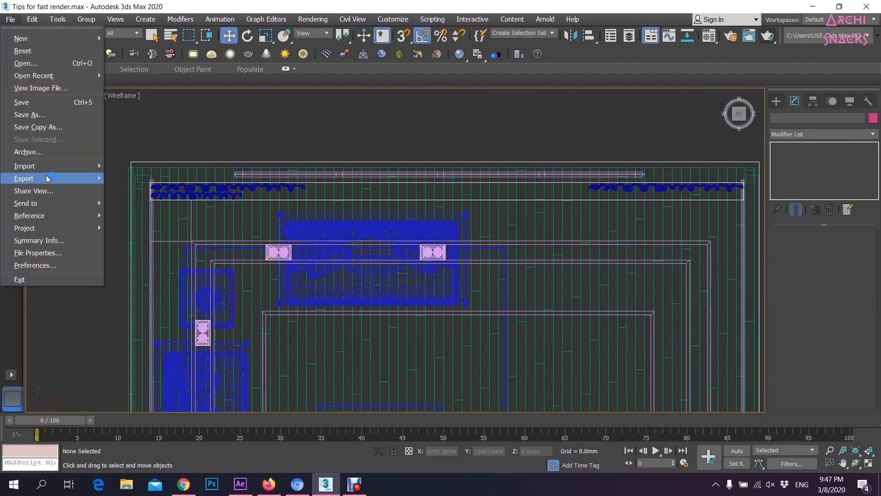
{"action": "mouse_move", "coordinate": [69, 166]}
{"action": "left_click", "coordinate": [172, 179]}
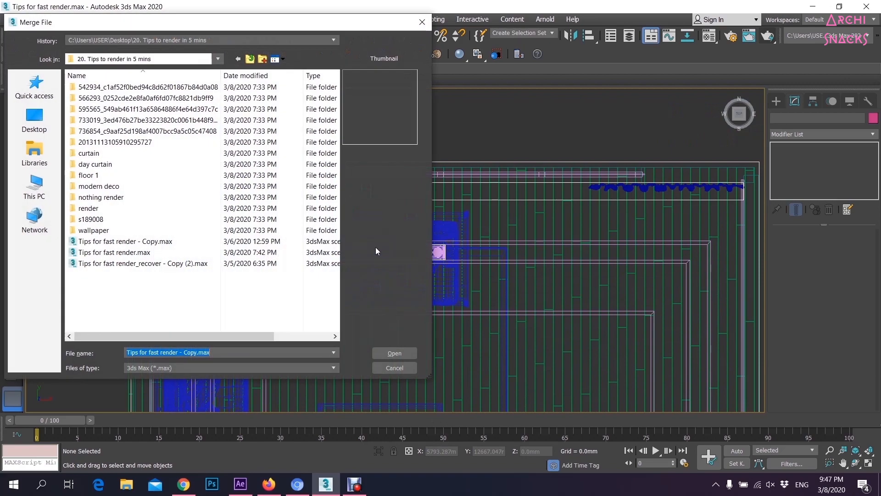
{"action": "left_click", "coordinate": [403, 353]}
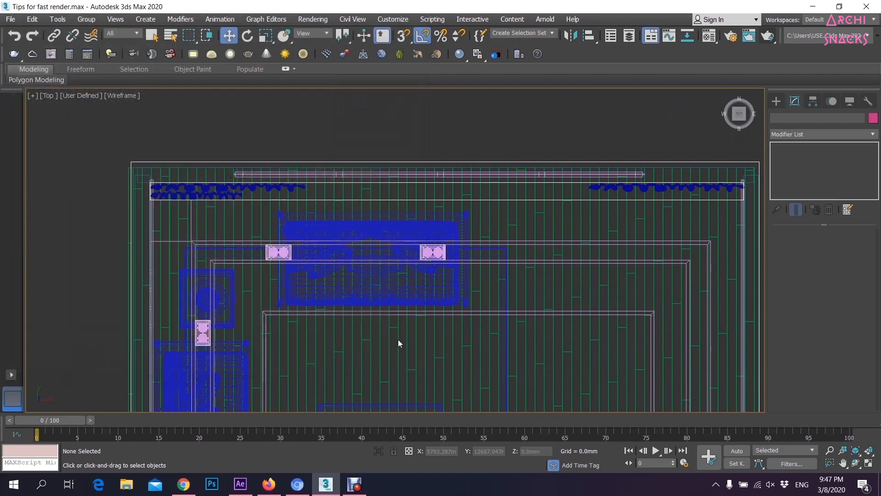
{"action": "left_click_drag", "start_coordinate": [455, 158], "coordinate": [461, 287]}
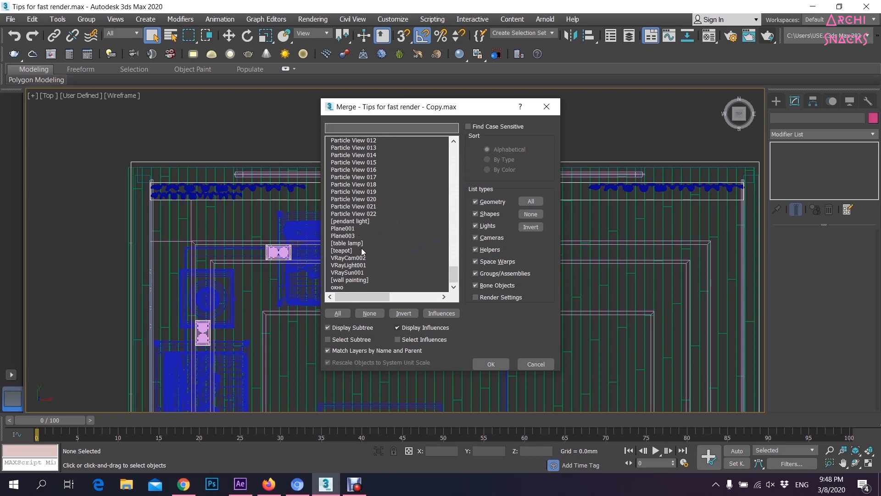
{"action": "scroll", "coordinate": [398, 249], "scroll_direction": "up", "scroll_amount": 15}
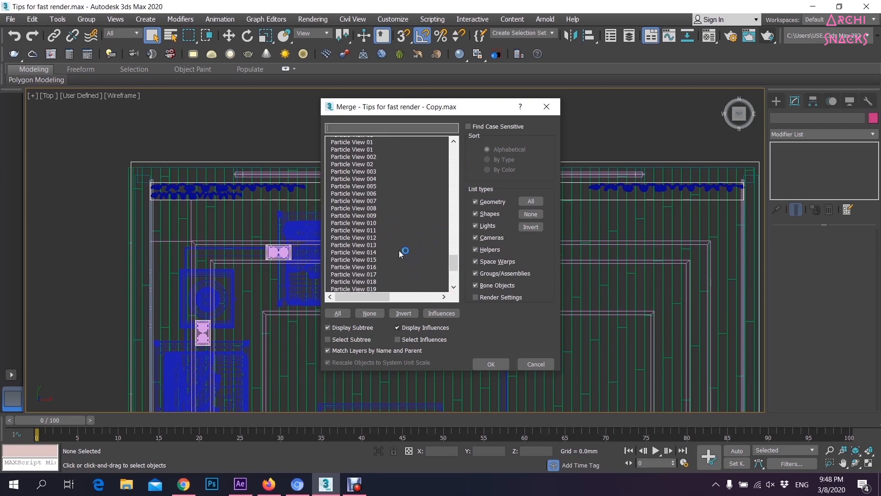
{"action": "scroll", "coordinate": [405, 250], "scroll_direction": "up", "scroll_amount": 4}
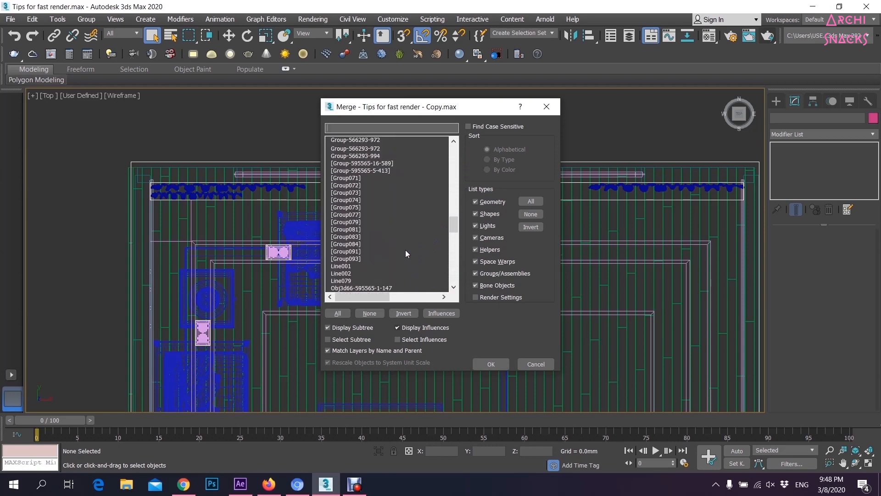
{"action": "scroll", "coordinate": [406, 250], "scroll_direction": "up", "scroll_amount": 3}
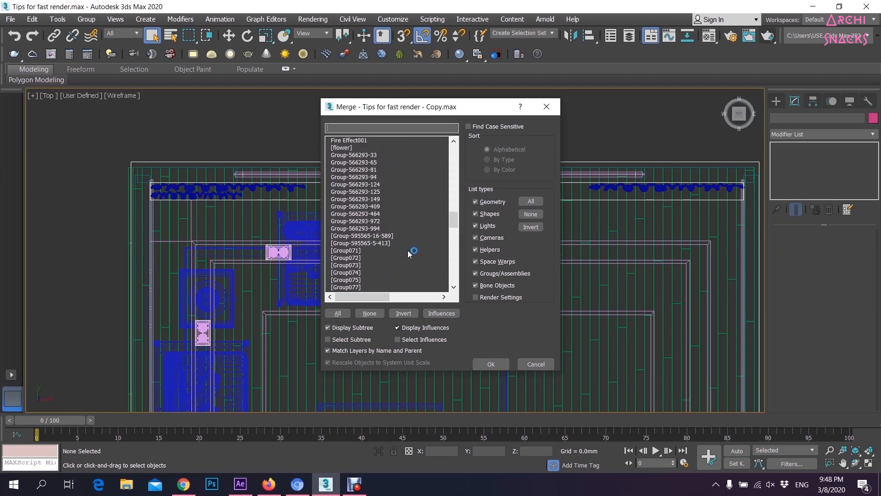
{"action": "left_click", "coordinate": [490, 364]}
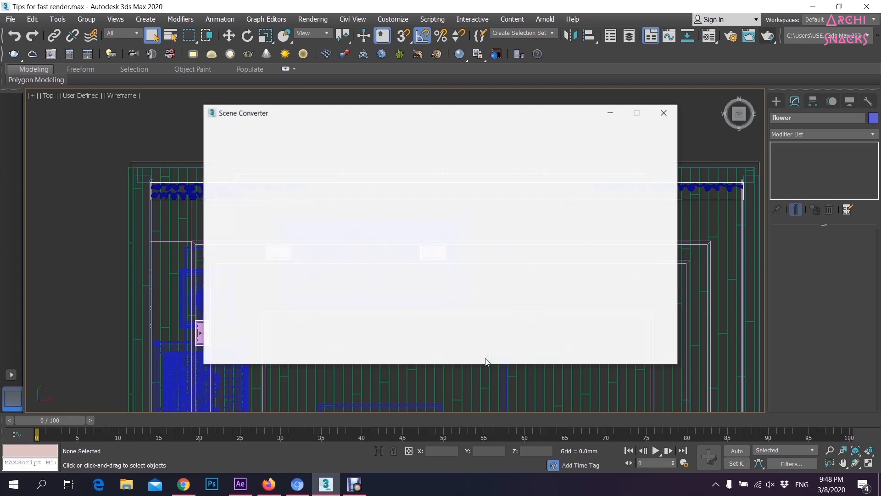
{"action": "left_click", "coordinate": [659, 111]}
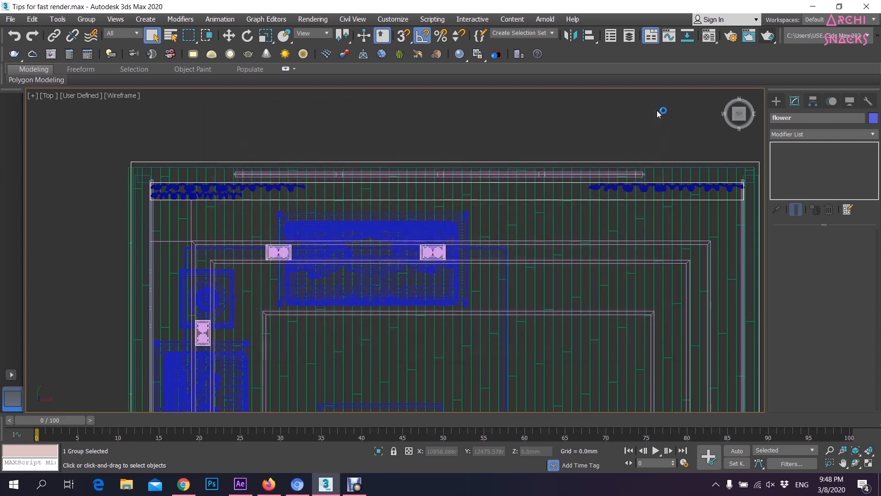
- Move the flower vase in plan from outside the room onto the coffee table, near the edge facing the armchairs
{"action": "key", "text": "w"}
{"action": "middle_click_drag", "start_coordinate": [439, 240], "coordinate": [453, 214]}
{"action": "scroll", "coordinate": [461, 219], "scroll_direction": "down", "scroll_amount": 5}
{"action": "left_click_drag", "start_coordinate": [271, 360], "coordinate": [484, 291]}
{"action": "scroll", "coordinate": [440, 314], "scroll_direction": "up", "scroll_amount": 5}
{"action": "scroll", "coordinate": [441, 314], "scroll_direction": "up", "scroll_amount": 3}
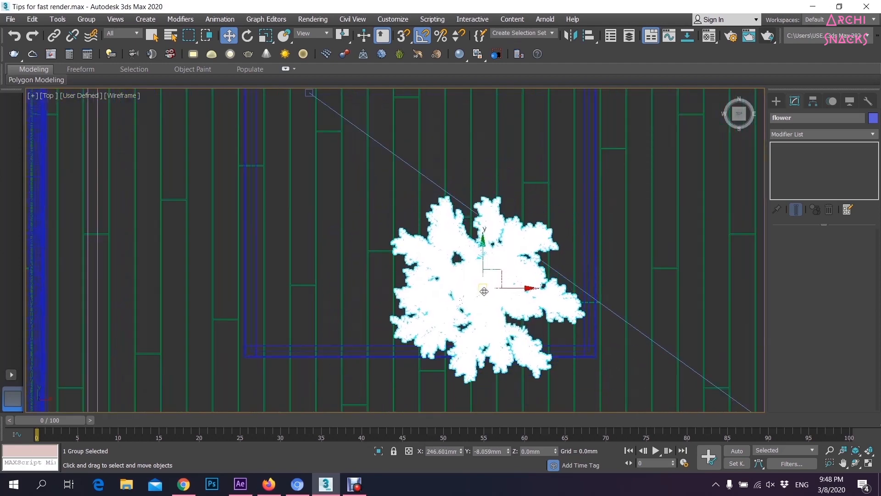
- Check the vase's height on the coffee table in a wireframe front view, then nudge it slightly along Y in plan
{"action": "key", "text": "f"}
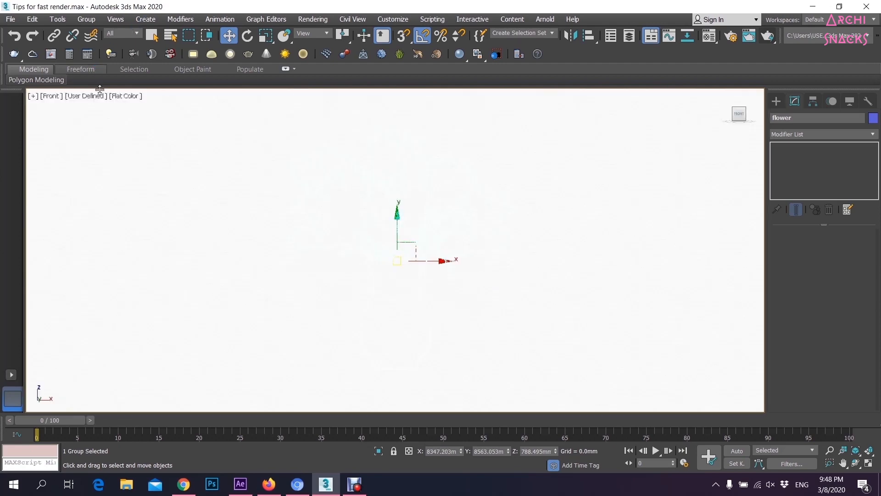
{"action": "left_click", "coordinate": [133, 96]}
{"action": "left_click", "coordinate": [204, 197]}
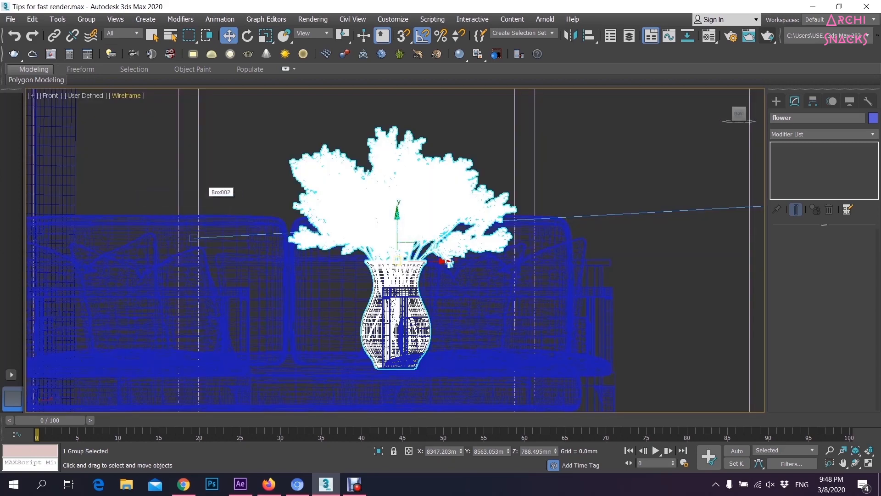
{"action": "middle_click_drag", "start_coordinate": [610, 353], "coordinate": [629, 220]}
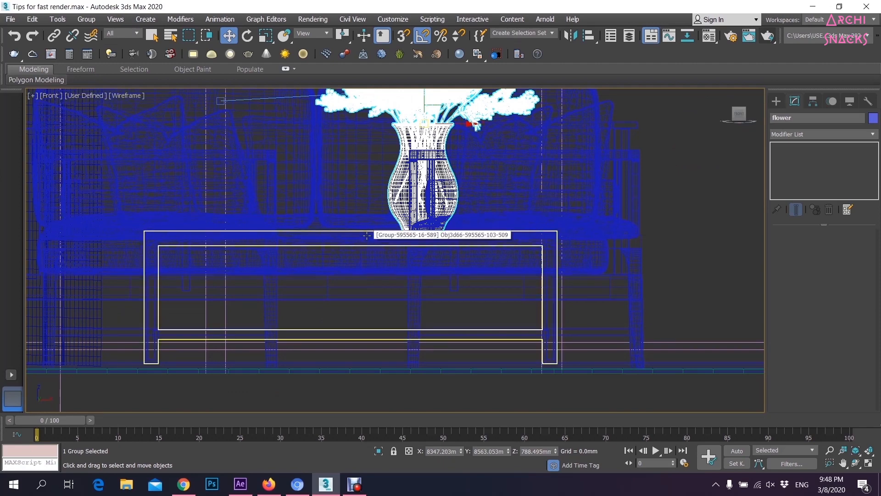
{"action": "key", "text": "t"}
{"action": "middle_click_drag", "start_coordinate": [525, 290], "coordinate": [508, 304]}
{"action": "left_click_drag", "start_coordinate": [483, 257], "coordinate": [483, 261]}
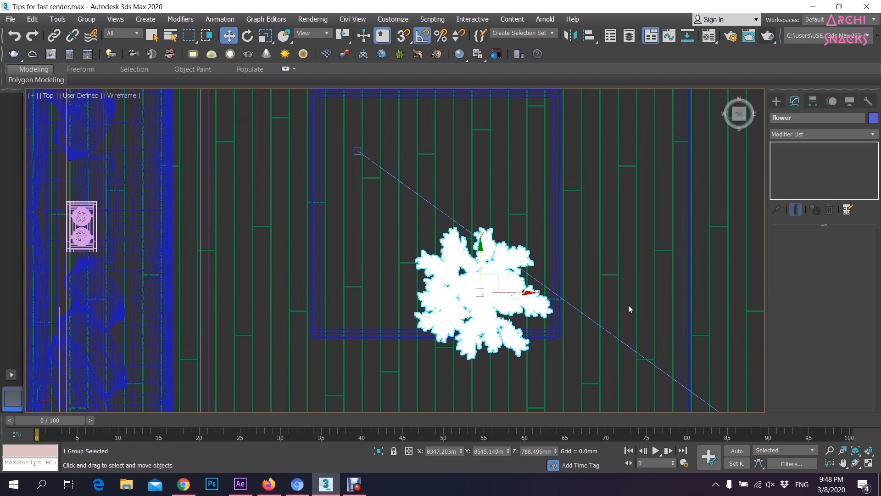
{"action": "left_click", "coordinate": [595, 256]}
- Merge the teapot and books groups from Tips for fast render - Copy.max into the scene and dismiss the Scene Converter
{"action": "middle_click_drag", "start_coordinate": [466, 175], "coordinate": [465, 393]}
{"action": "scroll", "coordinate": [466, 400], "scroll_direction": "down", "scroll_amount": 5}
{"action": "middle_click_drag", "start_coordinate": [483, 273], "coordinate": [486, 369]}
{"action": "left_click", "coordinate": [11, 18]}
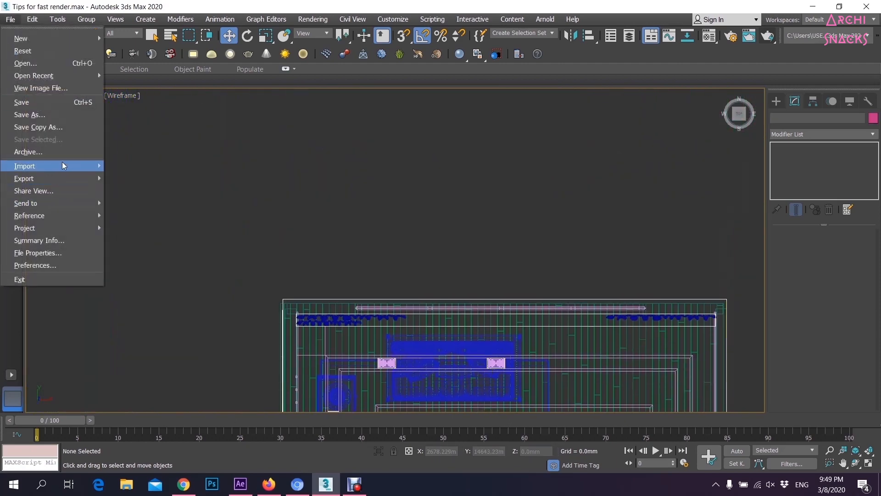
{"action": "mouse_move", "coordinate": [55, 166]}
{"action": "left_click", "coordinate": [135, 178]}
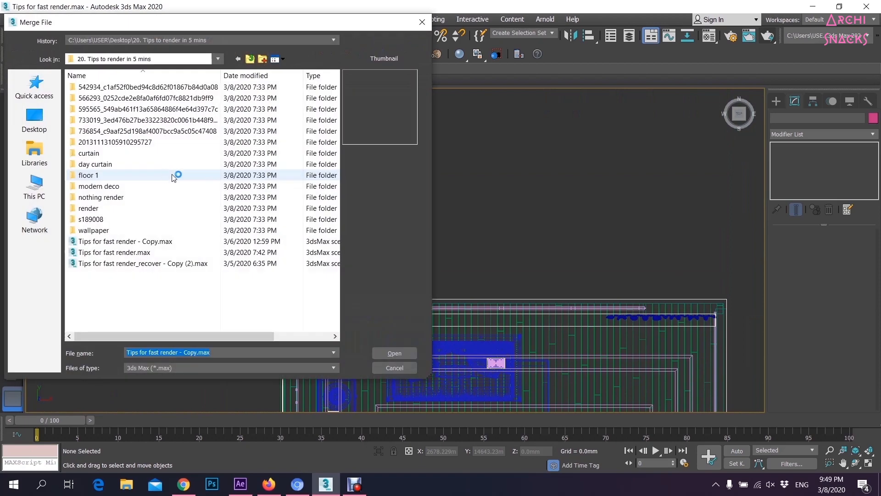
{"action": "left_click", "coordinate": [154, 241]}
{"action": "left_click", "coordinate": [406, 355]}
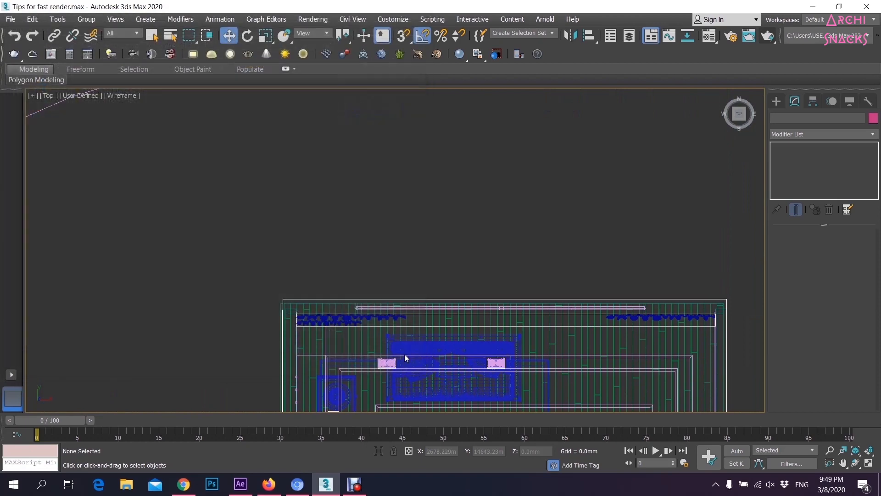
{"action": "left_click_drag", "start_coordinate": [452, 157], "coordinate": [453, 283]}
{"action": "left_click", "coordinate": [343, 251]}
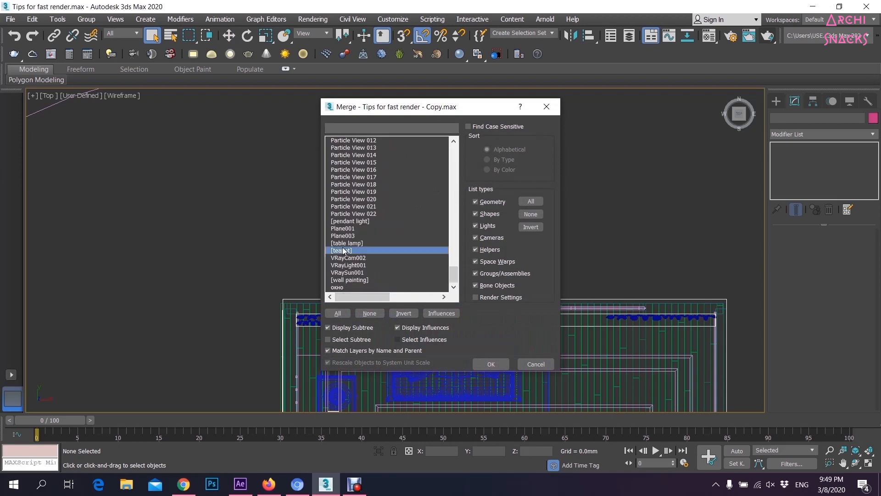
{"action": "left_click_drag", "start_coordinate": [455, 274], "coordinate": [464, 147]}
{"action": "scroll", "coordinate": [427, 239], "scroll_direction": "down", "scroll_amount": 3}
{"action": "scroll", "coordinate": [426, 250], "scroll_direction": "down", "scroll_amount": 10}
{"action": "left_click", "coordinate": [355, 243]}
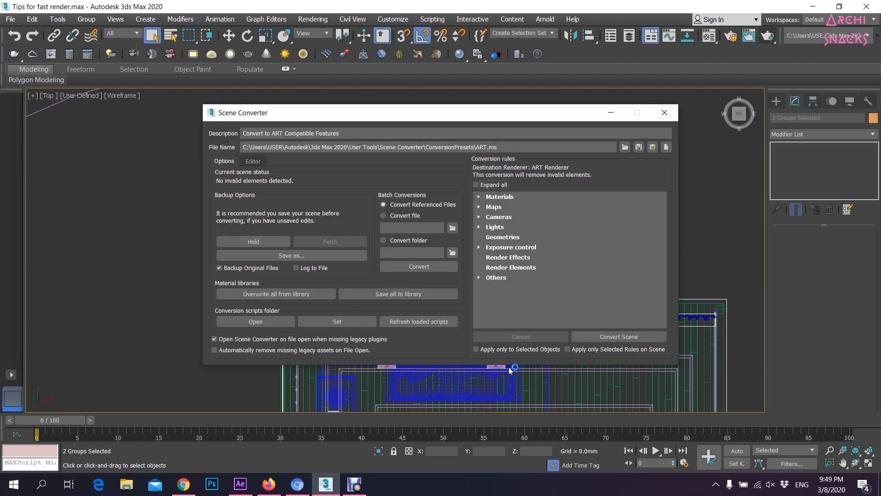
{"action": "left_click", "coordinate": [664, 113]}
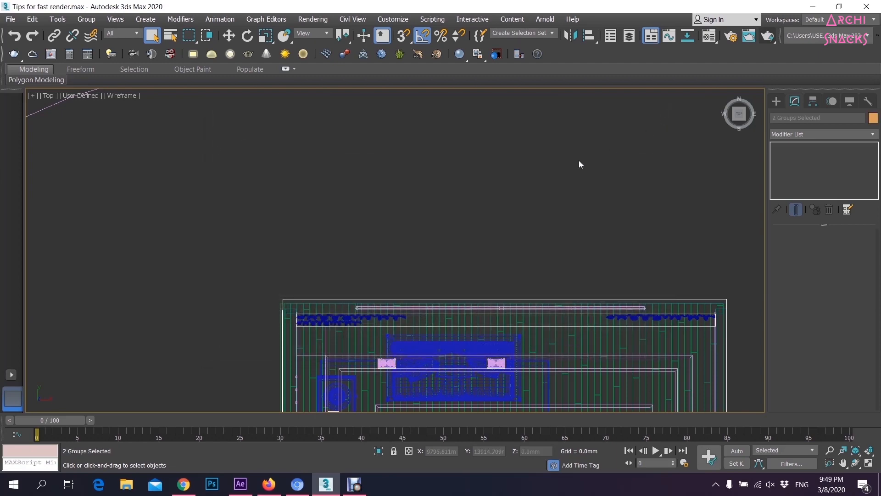
- Move the merged teapot and books together in plan from outside the room to the floor beside the coffee table
{"action": "left_click", "coordinate": [228, 36]}
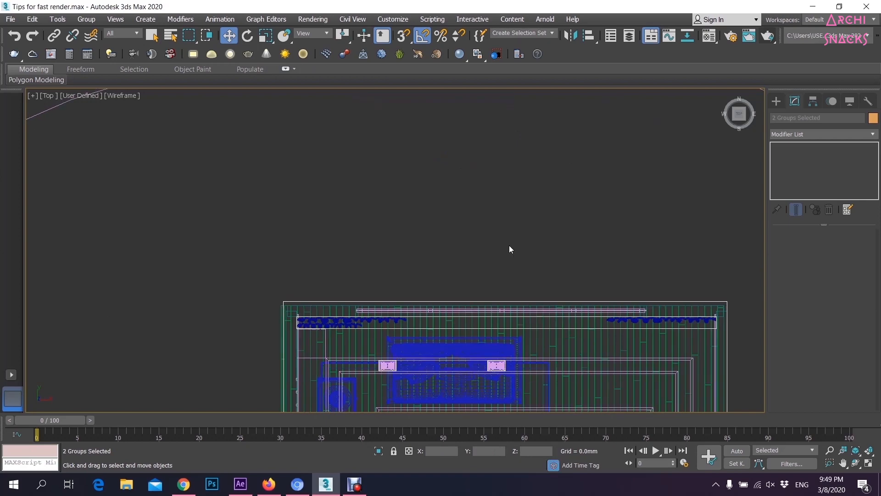
{"action": "middle_click_drag", "start_coordinate": [495, 273], "coordinate": [520, 241]}
{"action": "scroll", "coordinate": [519, 241], "scroll_direction": "down", "scroll_amount": 5}
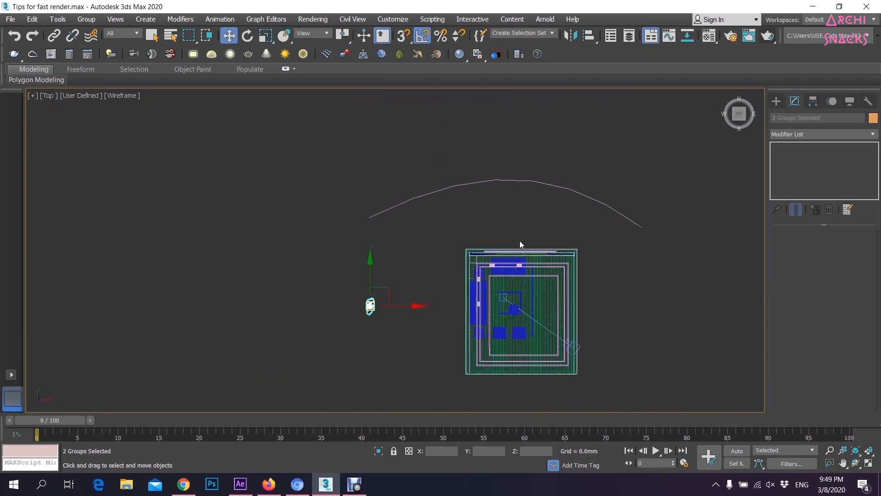
{"action": "left_click", "coordinate": [406, 355]}
{"action": "scroll", "coordinate": [397, 342], "scroll_direction": "up", "scroll_amount": 4}
{"action": "left_click_drag", "start_coordinate": [192, 311], "coordinate": [204, 290]}
{"action": "scroll", "coordinate": [215, 295], "scroll_direction": "down", "scroll_amount": 3}
{"action": "left_click_drag", "start_coordinate": [267, 268], "coordinate": [443, 270]}
{"action": "scroll", "coordinate": [443, 270], "scroll_direction": "up", "scroll_amount": 7}
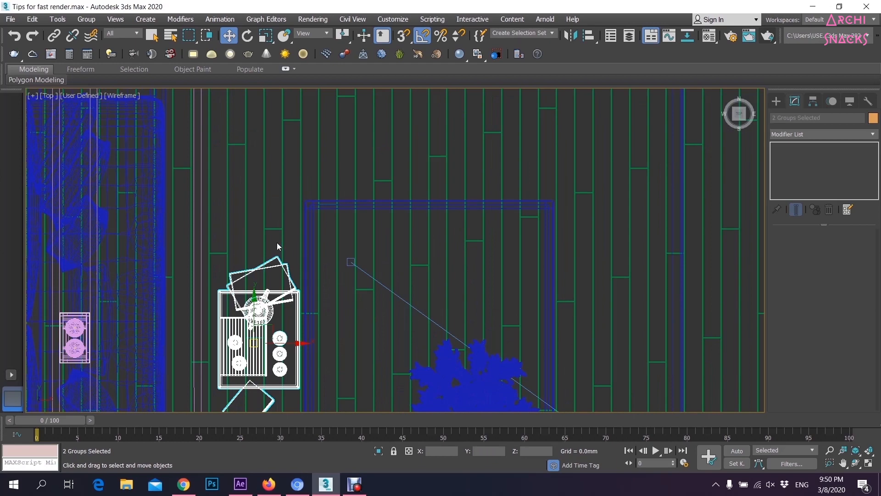
- Place the teapot tray on the coffee table next to the flower vase and the books on the table's other half
{"action": "left_click", "coordinate": [272, 356]}
{"action": "left_click_drag", "start_coordinate": [257, 350], "coordinate": [472, 295]}
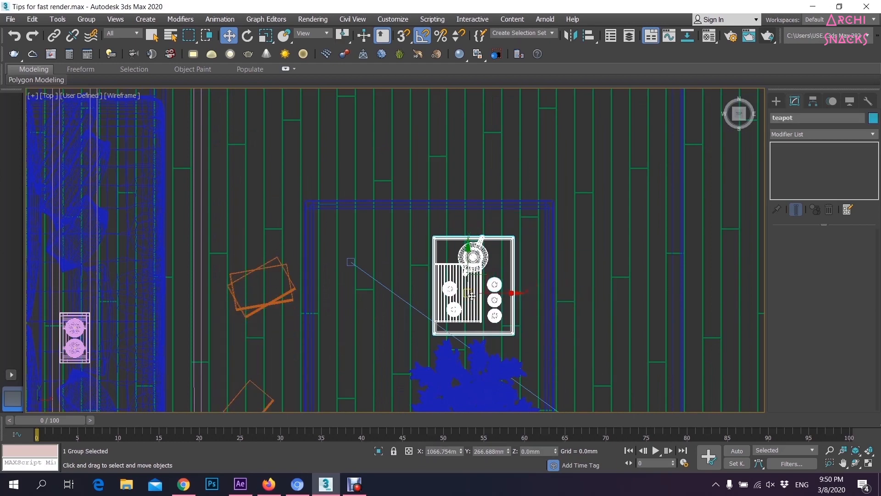
{"action": "middle_click_drag", "start_coordinate": [275, 309], "coordinate": [305, 249]}
{"action": "left_click", "coordinate": [303, 247]}
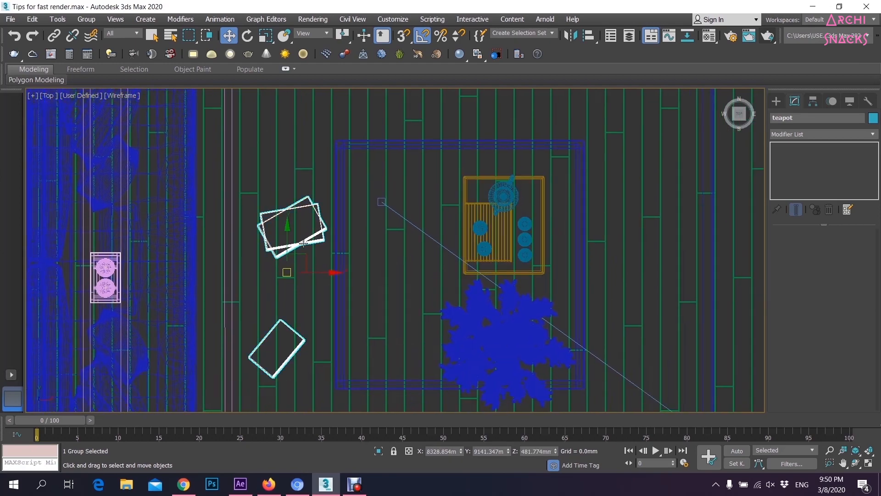
{"action": "left_click_drag", "start_coordinate": [285, 275], "coordinate": [398, 250]}
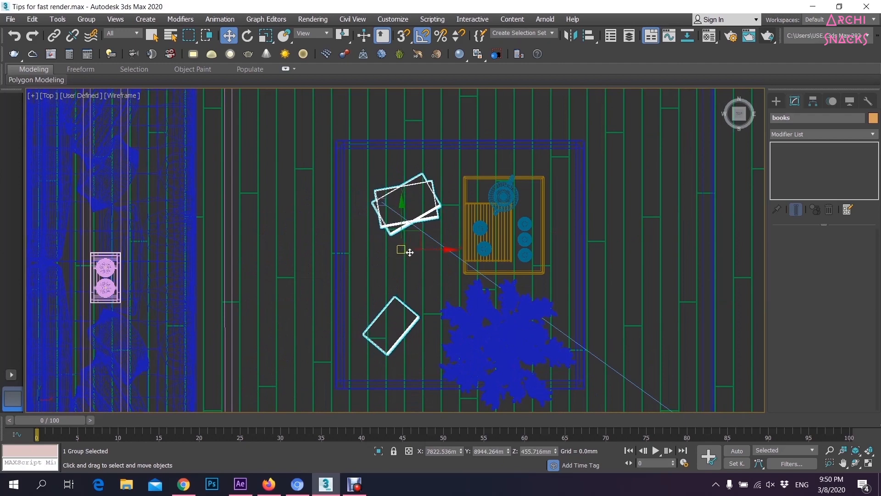
- Nudge the teapot tray slightly away from the flower vase and toward the stacked books on the coffee table
{"action": "left_click", "coordinate": [503, 239]}
{"action": "left_click_drag", "start_coordinate": [496, 233], "coordinate": [491, 228]}
{"action": "scroll", "coordinate": [548, 368], "scroll_direction": "up", "scroll_amount": 2}
{"action": "scroll", "coordinate": [536, 336], "scroll_direction": "down", "scroll_amount": 5}
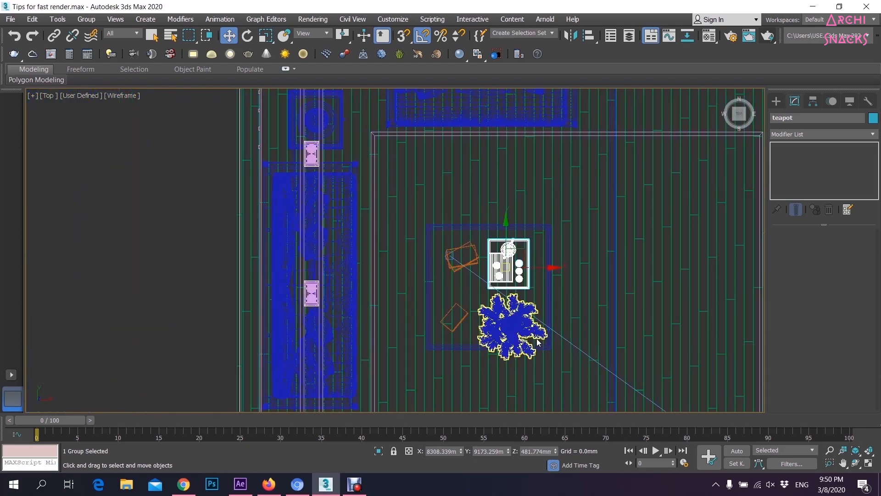
- Review the table decor through the camera in Flat Color, nudge the flower vase slightly along X, and return to wireframe
{"action": "key", "text": "c"}
{"action": "left_click", "coordinate": [279, 161]}
{"action": "left_click", "coordinate": [152, 96]}
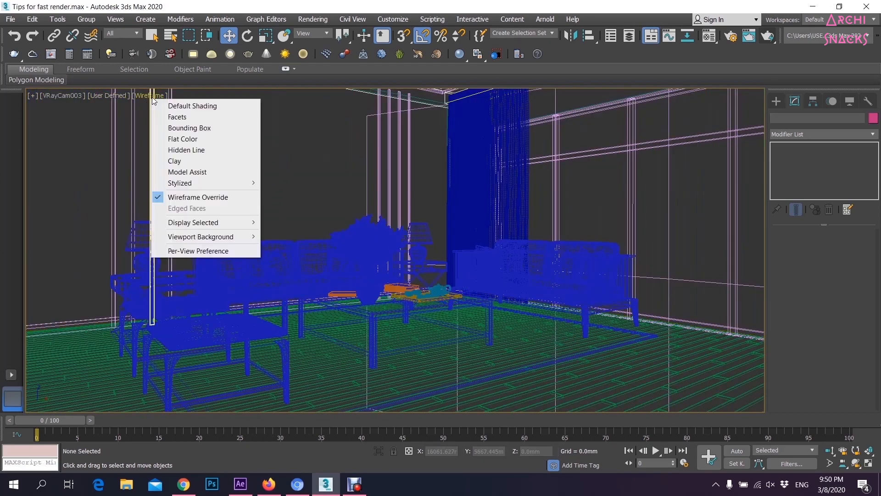
{"action": "left_click", "coordinate": [203, 140]}
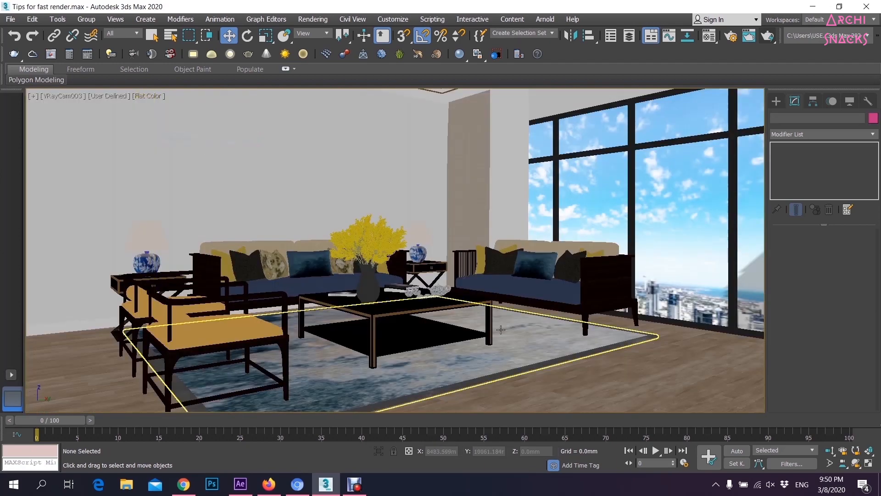
{"action": "left_click", "coordinate": [368, 289]}
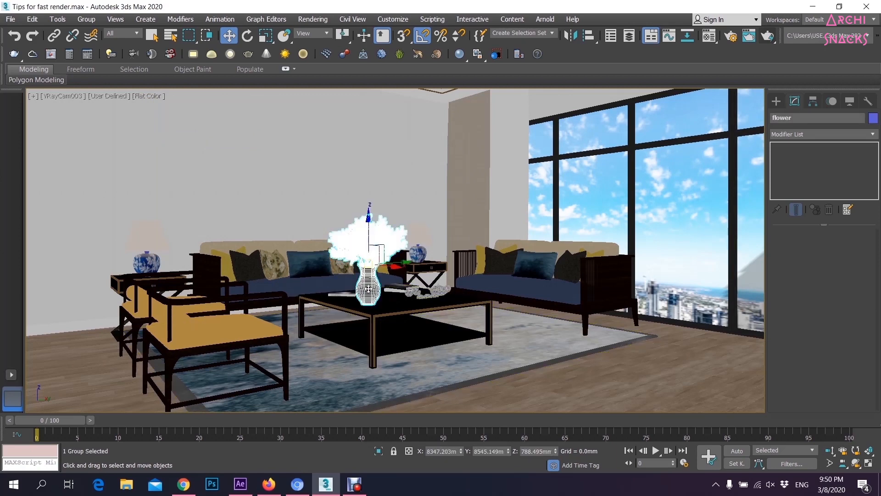
{"action": "left_click_drag", "start_coordinate": [396, 269], "coordinate": [398, 269]}
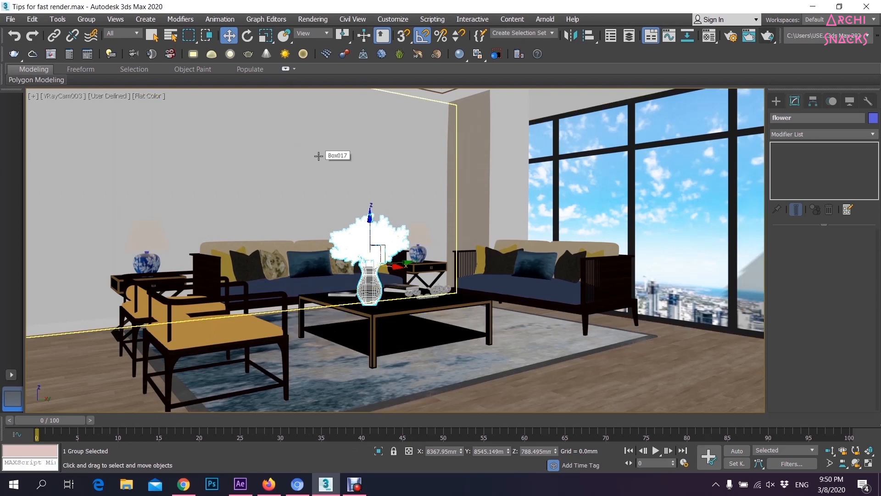
{"action": "left_click", "coordinate": [139, 98]}
{"action": "left_click", "coordinate": [194, 195]}
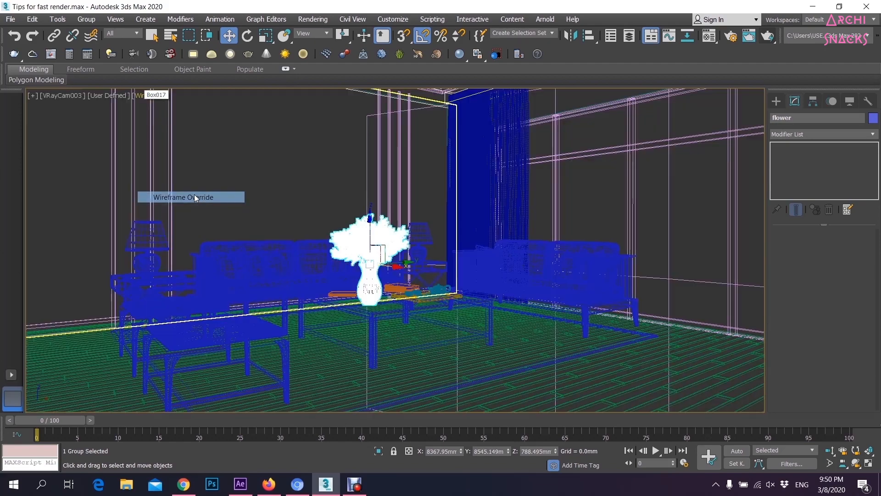
- Merge the wall painting group from Tips for fast render - Copy.max into the scene and dismiss the Scene Converter
{"action": "key", "text": "t"}
{"action": "left_click", "coordinate": [246, 230]}
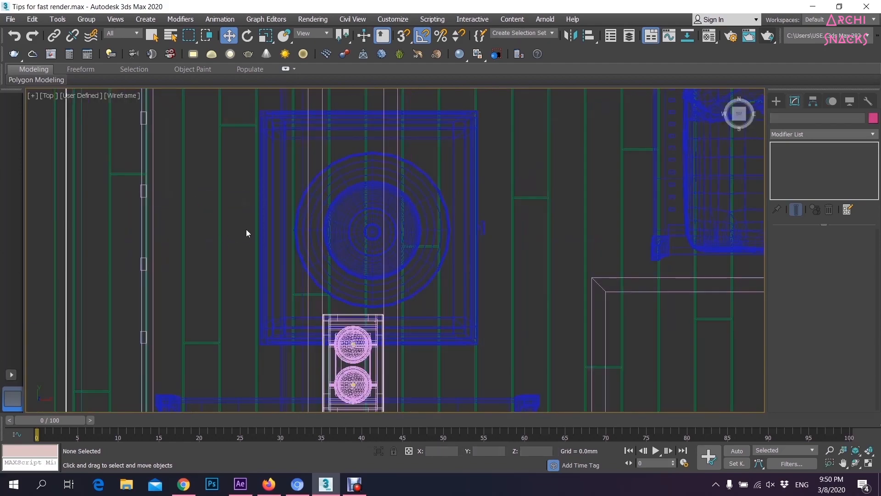
{"action": "scroll", "coordinate": [223, 332], "scroll_direction": "down", "scroll_amount": 8}
{"action": "scroll", "coordinate": [422, 331], "scroll_direction": "up", "scroll_amount": 3}
{"action": "left_click", "coordinate": [10, 19]}
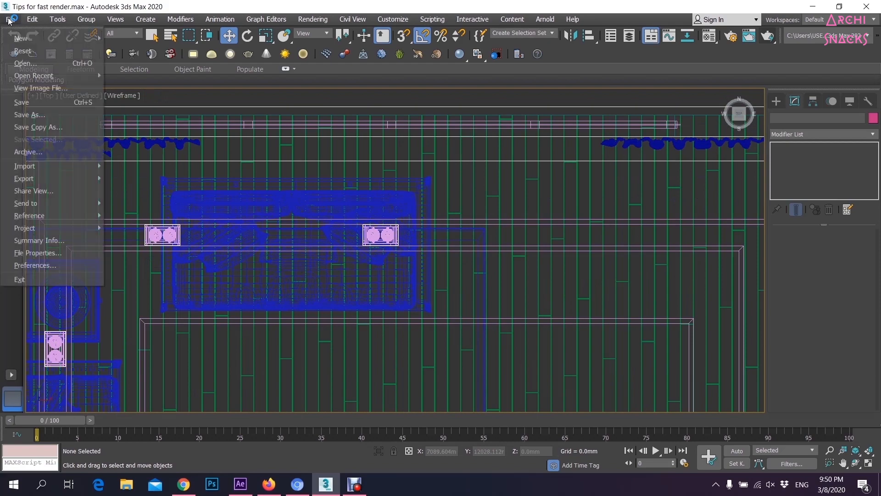
{"action": "mouse_move", "coordinate": [55, 166]}
{"action": "left_click", "coordinate": [148, 179]}
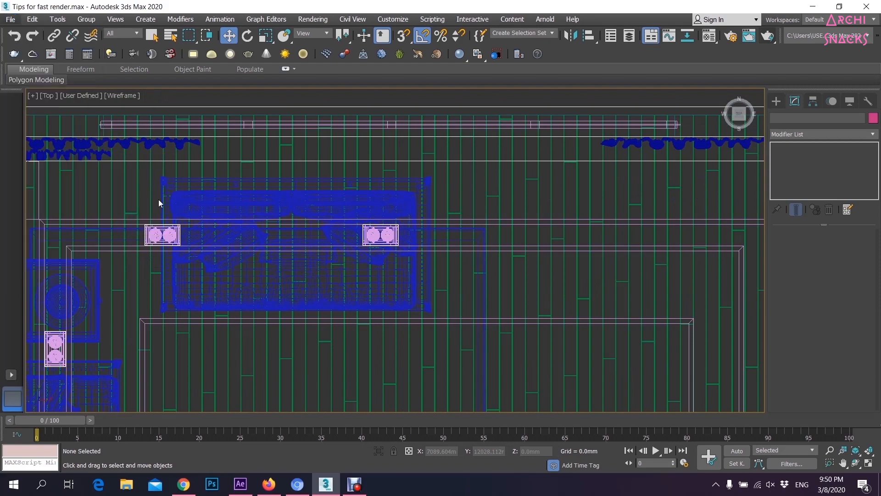
{"action": "left_click", "coordinate": [157, 242]}
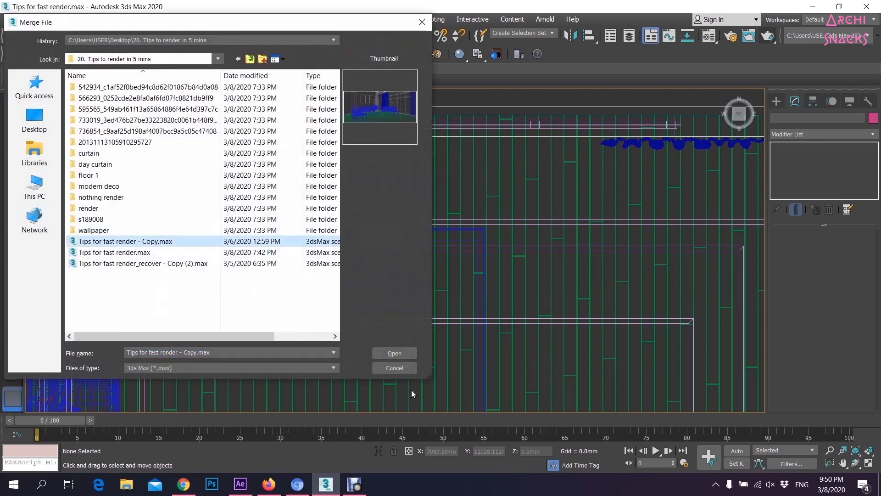
{"action": "left_click", "coordinate": [395, 353]}
{"action": "left_click_drag", "start_coordinate": [453, 157], "coordinate": [450, 288]}
{"action": "left_click", "coordinate": [361, 280]}
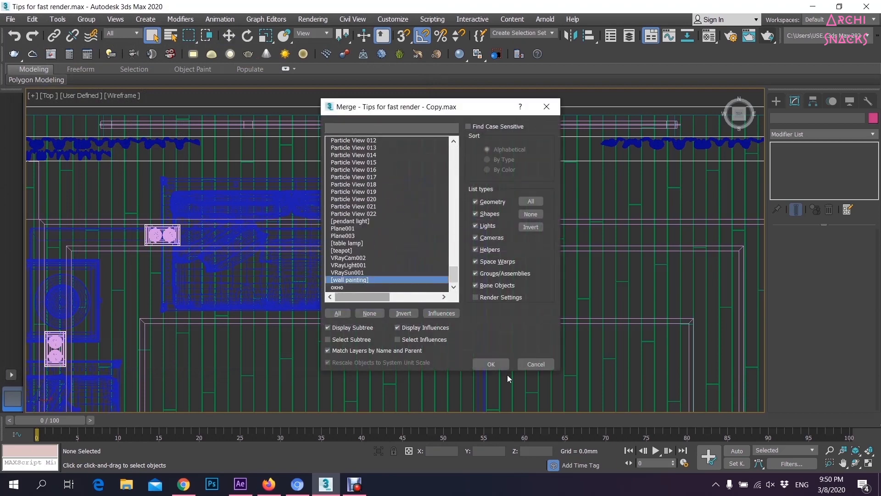
{"action": "left_click", "coordinate": [487, 366]}
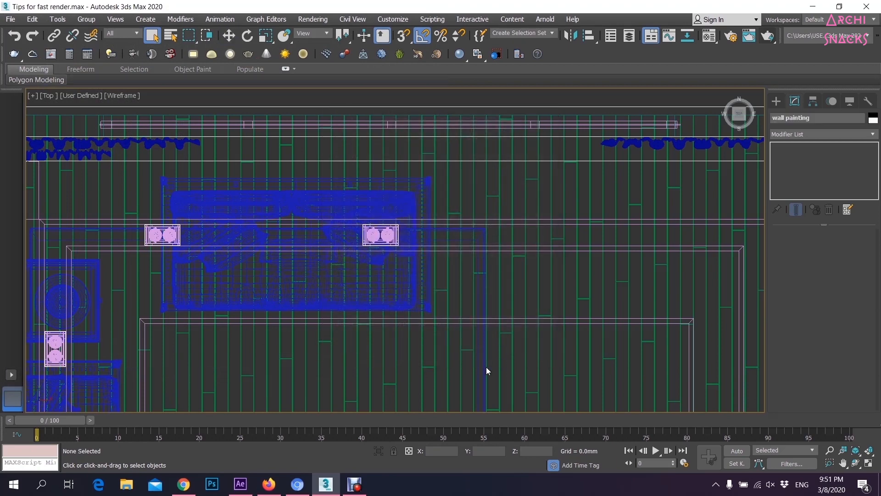
{"action": "left_click", "coordinate": [665, 112]}
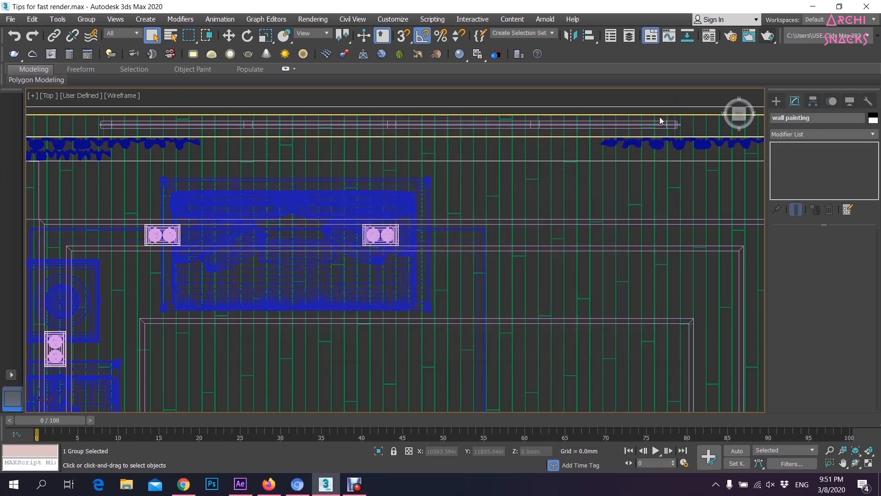
- Move the wall painting in plan from outside the room to the back of the long sofa by the west wall
{"action": "key", "text": "w"}
{"action": "scroll", "coordinate": [560, 223], "scroll_direction": "down", "scroll_amount": 4}
{"action": "scroll", "coordinate": [550, 225], "scroll_direction": "down", "scroll_amount": 3}
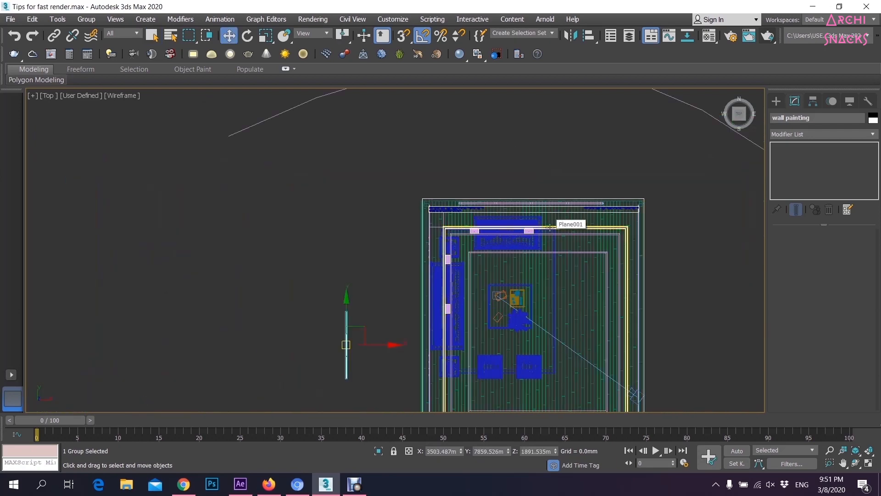
{"action": "scroll", "coordinate": [371, 372], "scroll_direction": "up", "scroll_amount": 6}
{"action": "scroll", "coordinate": [303, 360], "scroll_direction": "down", "scroll_amount": 2}
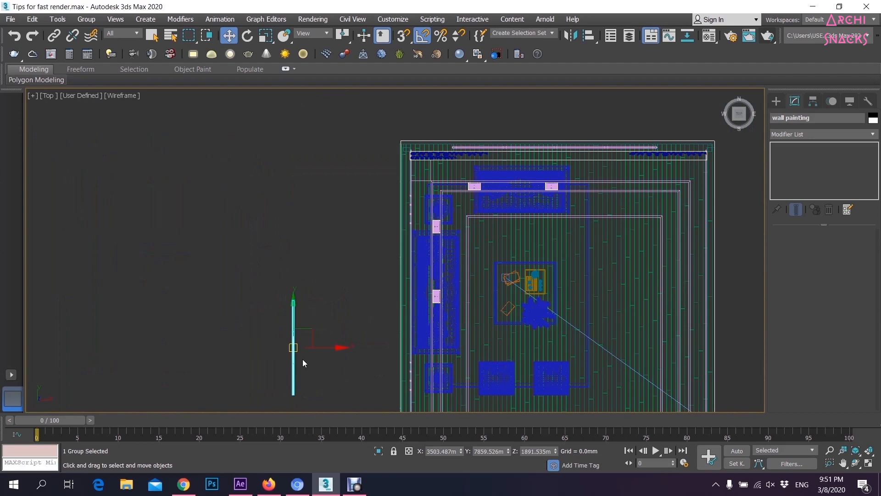
{"action": "mouse_move", "coordinate": [291, 350]}
{"action": "left_mouse_down"}
{"action": "mouse_move", "coordinate": [413, 296]}
{"action": "mouse_move", "coordinate": [415, 276]}
{"action": "left_mouse_up"}
{"action": "scroll", "coordinate": [423, 292], "scroll_direction": "up", "scroll_amount": 3}
{"action": "scroll", "coordinate": [424, 291], "scroll_direction": "down", "scroll_amount": 3}
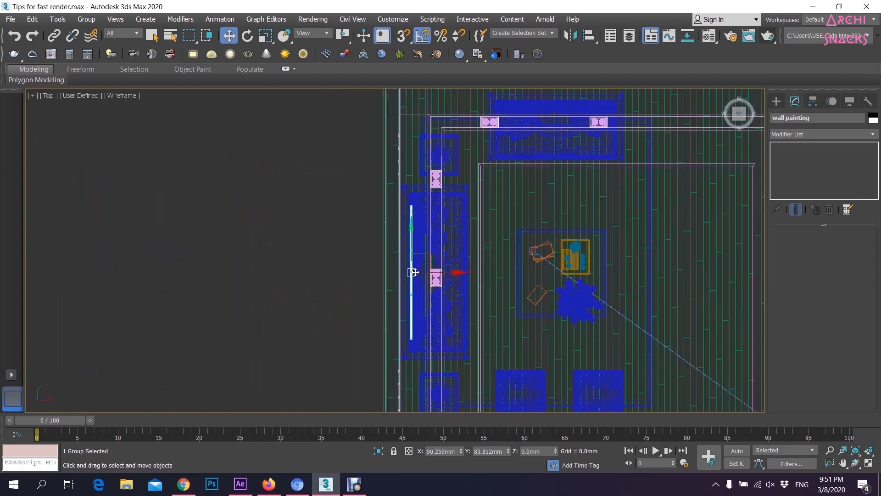
- Shift the wall painting along X against the wall behind the long sofa, at about X 5853 mm
{"action": "scroll", "coordinate": [415, 272], "scroll_direction": "up", "scroll_amount": 6}
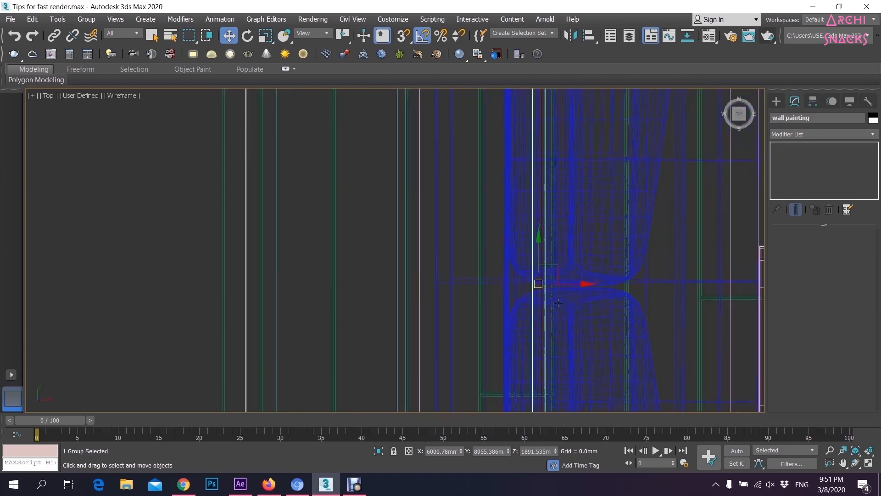
{"action": "mouse_move", "coordinate": [569, 285]}
{"action": "left_mouse_down"}
{"action": "mouse_move", "coordinate": [446, 318]}
{"action": "mouse_move", "coordinate": [449, 326]}
{"action": "left_mouse_up"}
{"action": "scroll", "coordinate": [424, 274], "scroll_direction": "up", "scroll_amount": 3}
{"action": "scroll", "coordinate": [405, 315], "scroll_direction": "up", "scroll_amount": 3}
{"action": "scroll", "coordinate": [449, 322], "scroll_direction": "down", "scroll_amount": 10}
{"action": "middle_click_drag", "start_coordinate": [490, 220], "coordinate": [478, 254]}
{"action": "scroll", "coordinate": [437, 282], "scroll_direction": "up", "scroll_amount": 6}
{"action": "scroll", "coordinate": [449, 229], "scroll_direction": "down", "scroll_amount": 2}
{"action": "scroll", "coordinate": [448, 229], "scroll_direction": "down", "scroll_amount": 6}
- Check the wall painting through the camera in Flat Color shading, then return to the wireframe plan view
{"action": "key", "text": "c"}
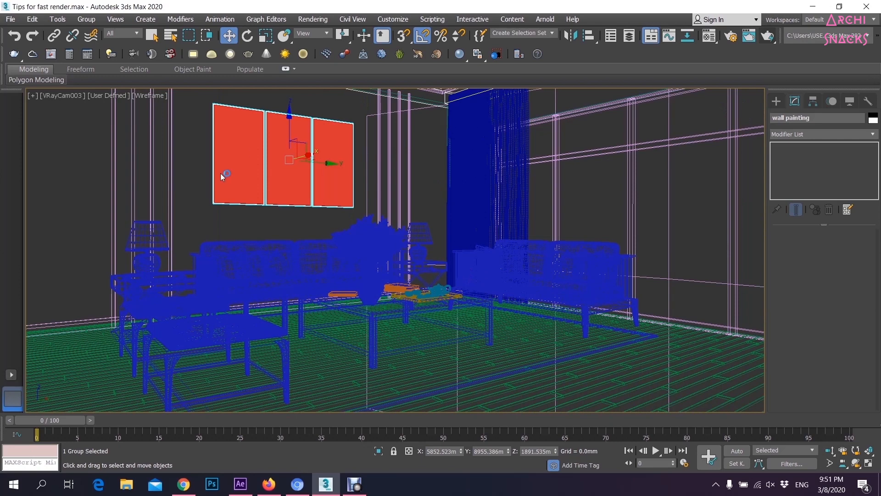
{"action": "left_click", "coordinate": [86, 168]}
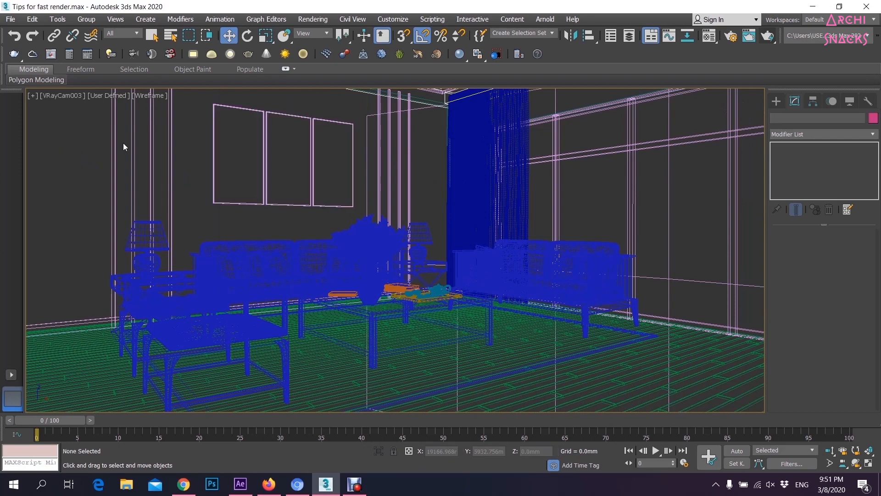
{"action": "left_click", "coordinate": [156, 95]}
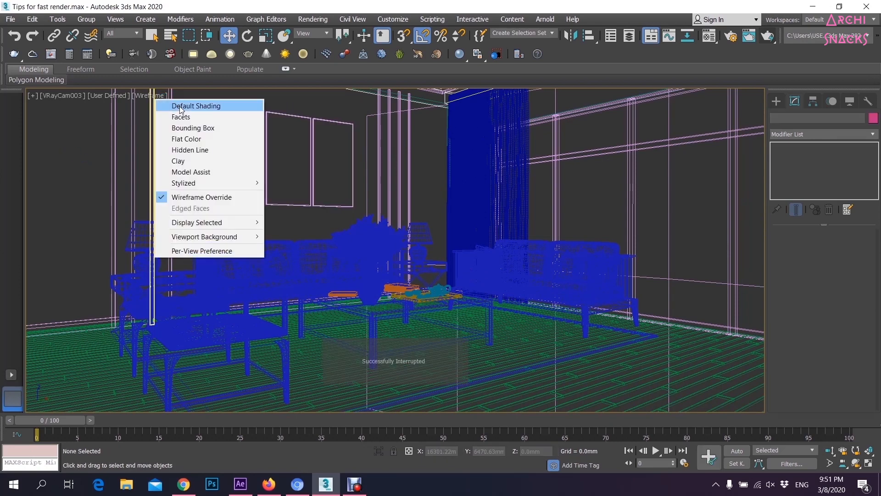
{"action": "left_click", "coordinate": [196, 140]}
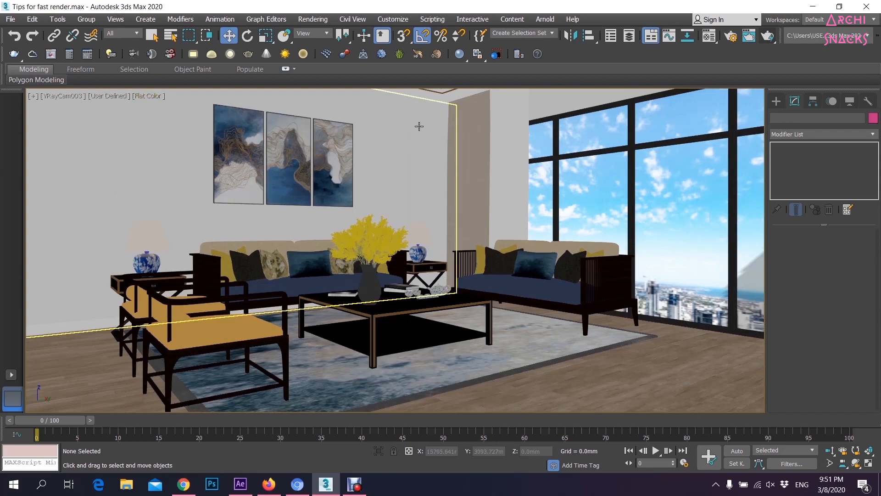
{"action": "left_click", "coordinate": [149, 95]}
{"action": "left_click", "coordinate": [213, 199]}
{"action": "key", "text": "t"}
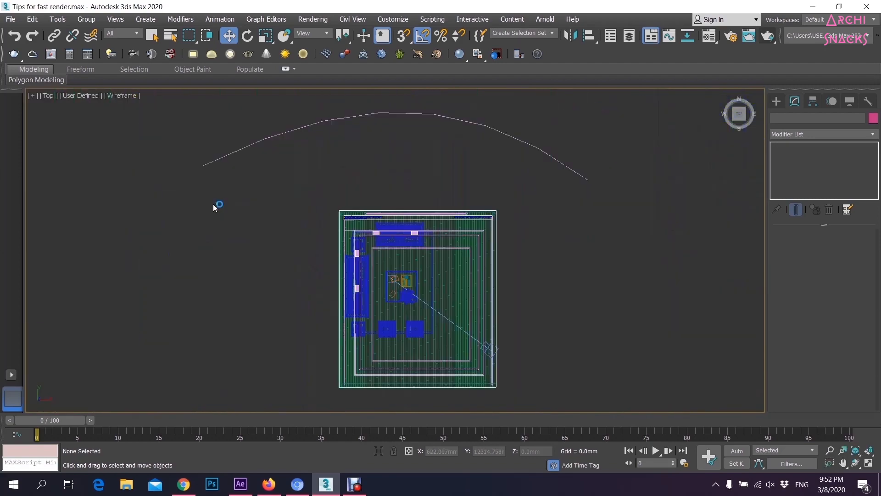
{"action": "scroll", "coordinate": [432, 214], "scroll_direction": "up", "scroll_amount": 5}
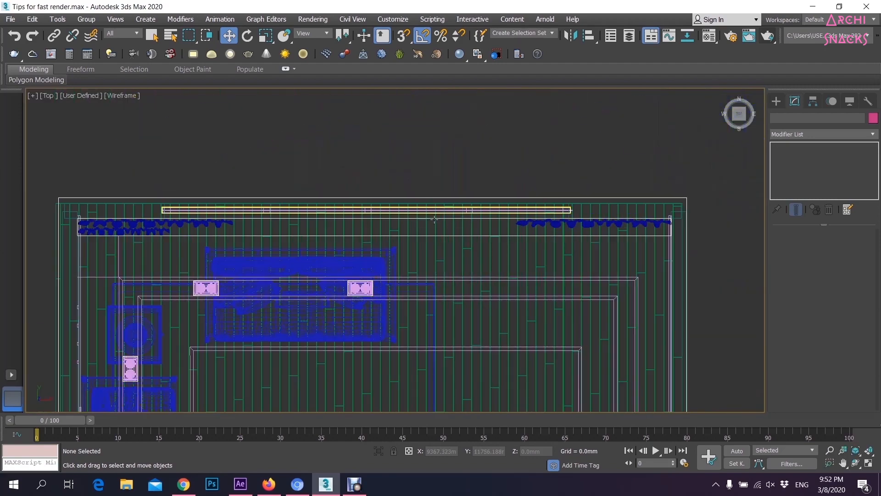
- Merge the pendant light group from Tips for fast render - Copy.max into the scene
{"action": "left_click", "coordinate": [13, 23]}
{"action": "mouse_move", "coordinate": [44, 178]}
{"action": "left_click", "coordinate": [148, 181]}
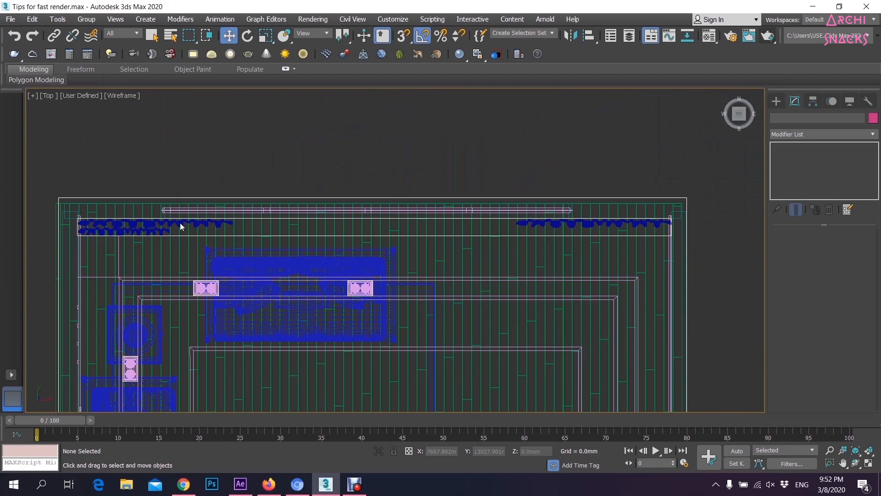
{"action": "left_click", "coordinate": [179, 240]}
{"action": "left_click", "coordinate": [399, 351]}
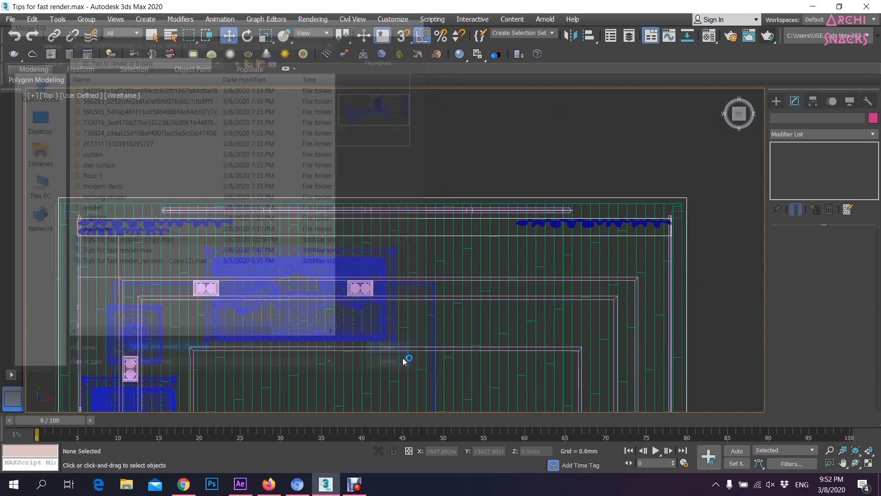
{"action": "left_click_drag", "start_coordinate": [457, 163], "coordinate": [432, 298]}
{"action": "left_click", "coordinate": [351, 251]}
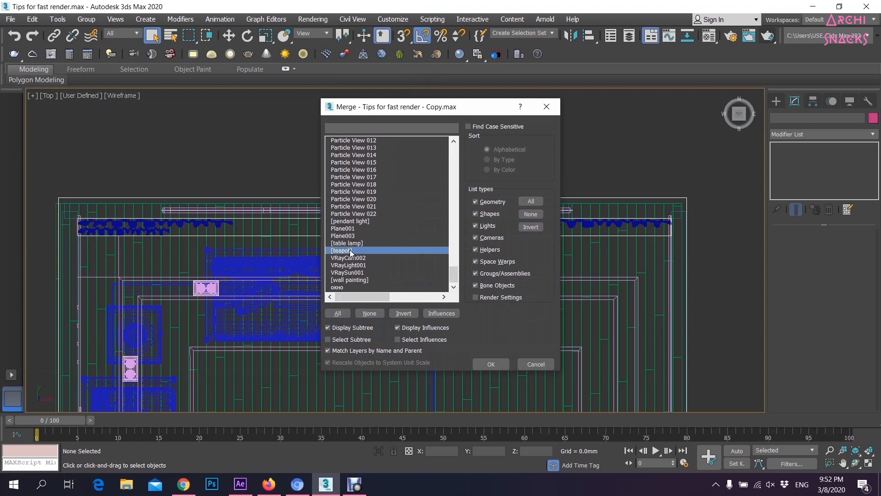
{"action": "left_click", "coordinate": [358, 222]}
{"action": "left_click", "coordinate": [489, 364]}
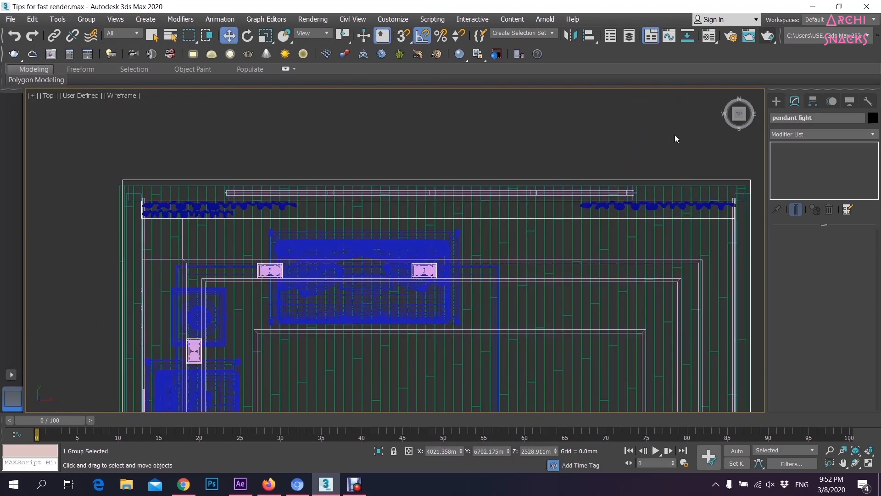
- Move the pendant light in plan over the coffee table, to about X 8102 mm, Y 8913 mm
{"action": "scroll", "coordinate": [675, 134], "scroll_direction": "down", "scroll_amount": 5}
{"action": "left_click_drag", "start_coordinate": [417, 345], "coordinate": [556, 268]}
{"action": "scroll", "coordinate": [557, 269], "scroll_direction": "up", "scroll_amount": 5}
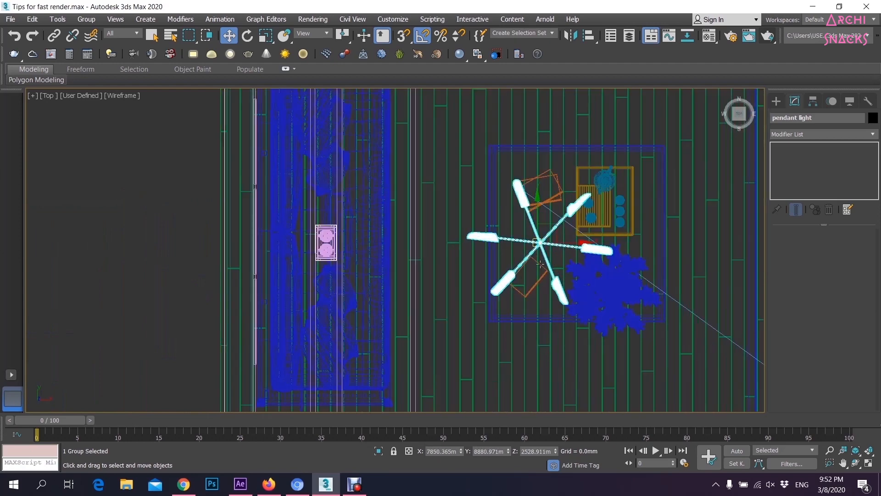
{"action": "middle_click_drag", "start_coordinate": [534, 267], "coordinate": [428, 309]}
{"action": "left_click_drag", "start_coordinate": [419, 294], "coordinate": [455, 289]}
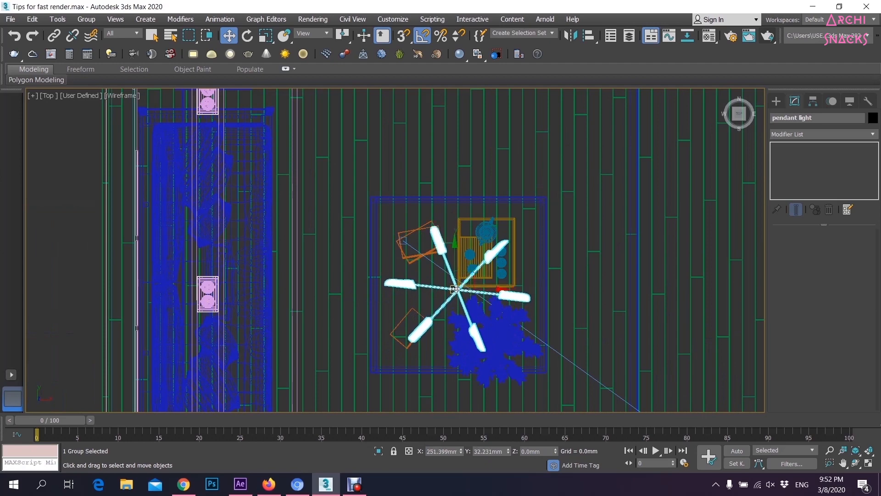
- Adjust the pendant light's height in the front and camera views to about Z 2532 mm
{"action": "key", "text": "f"}
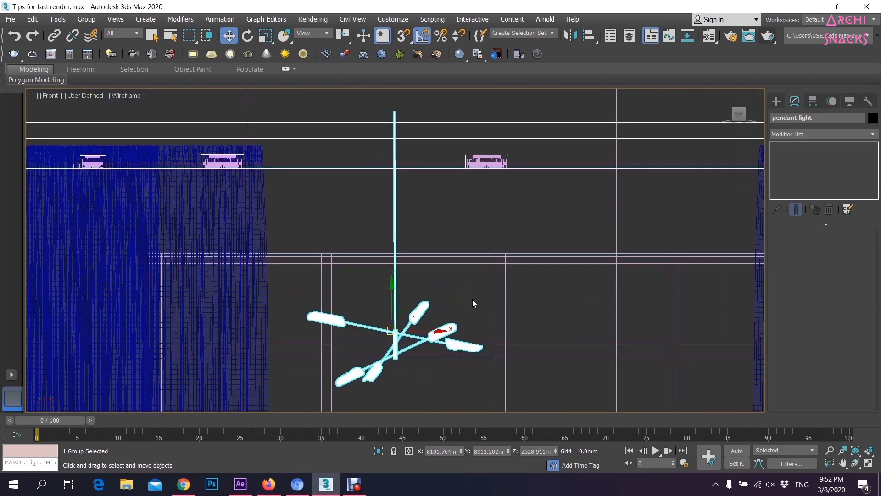
{"action": "scroll", "coordinate": [548, 187], "scroll_direction": "down", "scroll_amount": 2}
{"action": "scroll", "coordinate": [450, 324], "scroll_direction": "up", "scroll_amount": 2}
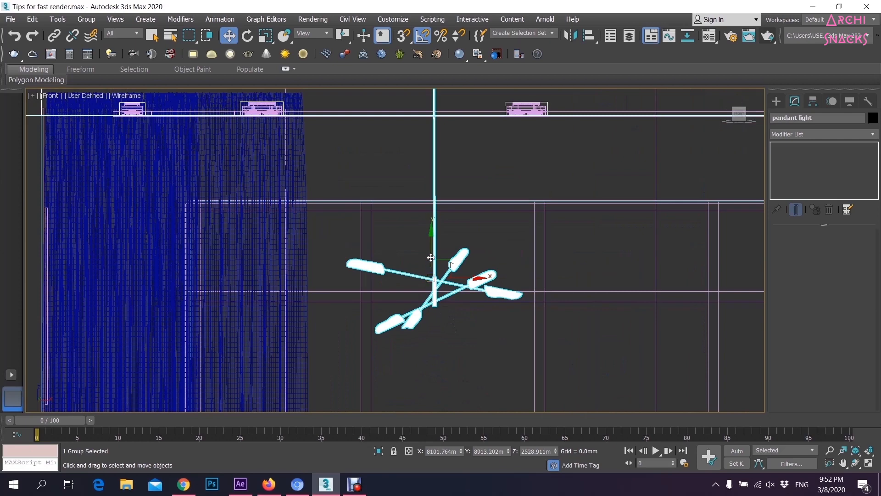
{"action": "left_click_drag", "start_coordinate": [431, 248], "coordinate": [436, 238]}
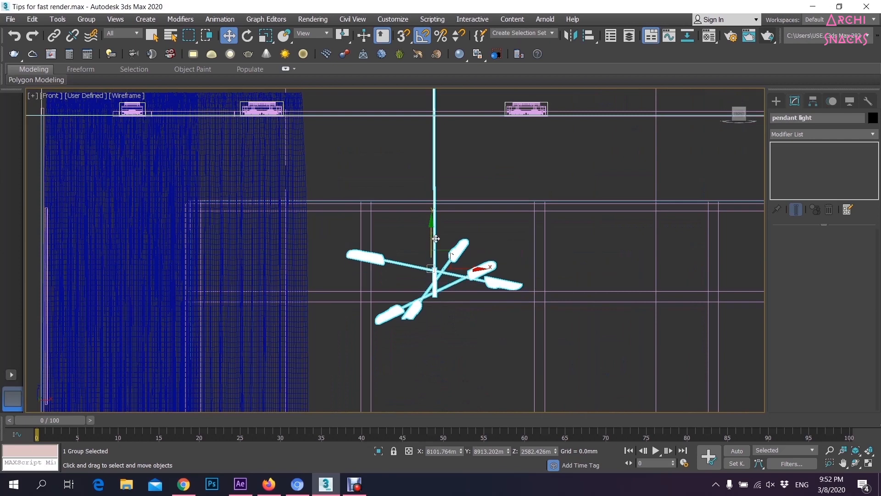
{"action": "key", "text": "c"}
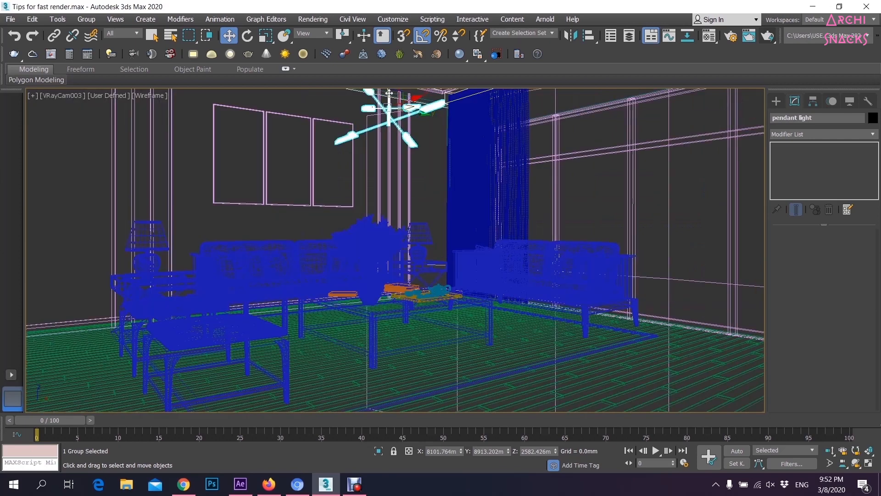
{"action": "left_click_drag", "start_coordinate": [388, 93], "coordinate": [389, 95]}
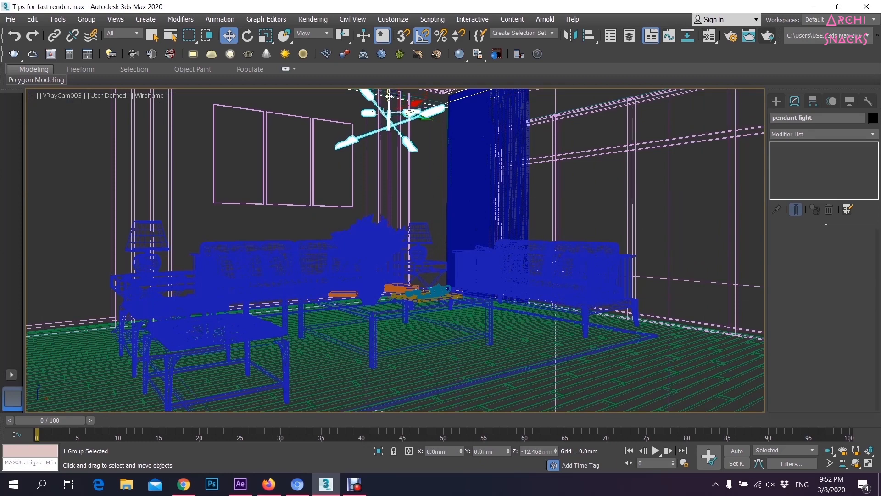
- Inspect the pendant light through the camera in Flat Color shading
{"action": "left_click", "coordinate": [434, 183]}
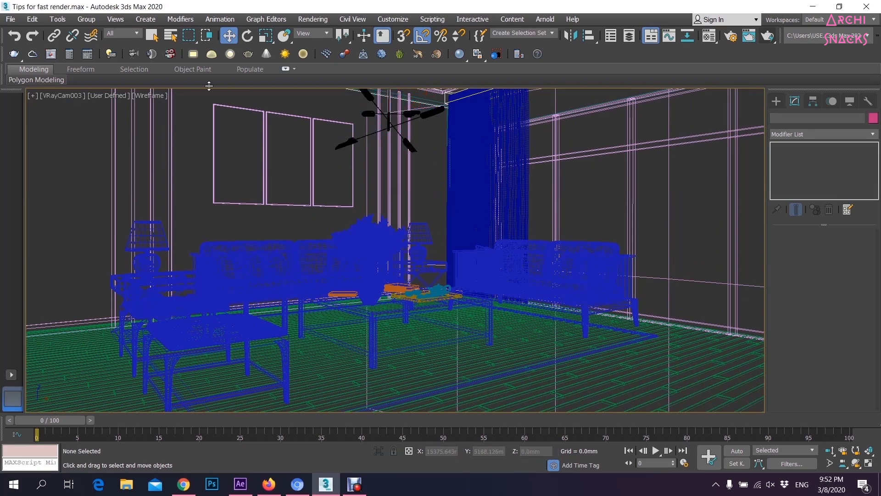
{"action": "left_click", "coordinate": [153, 96]}
{"action": "left_click", "coordinate": [206, 149]}
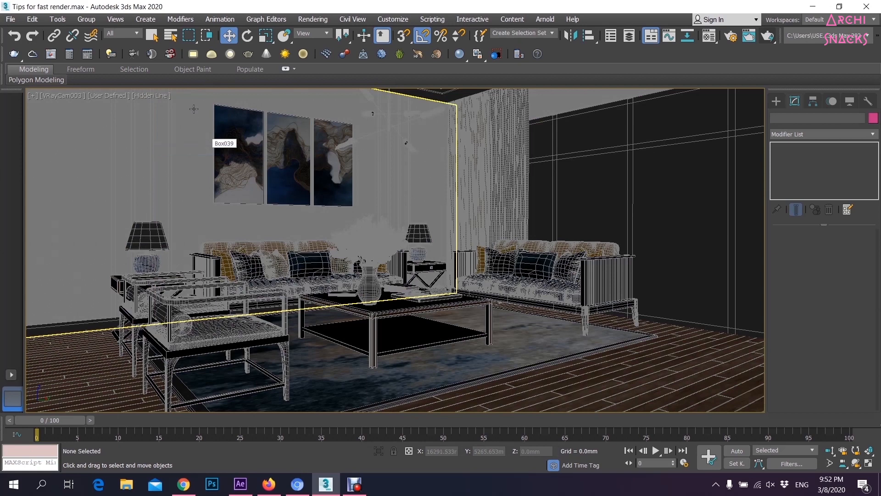
{"action": "left_click", "coordinate": [152, 95]}
{"action": "left_click", "coordinate": [198, 138]}
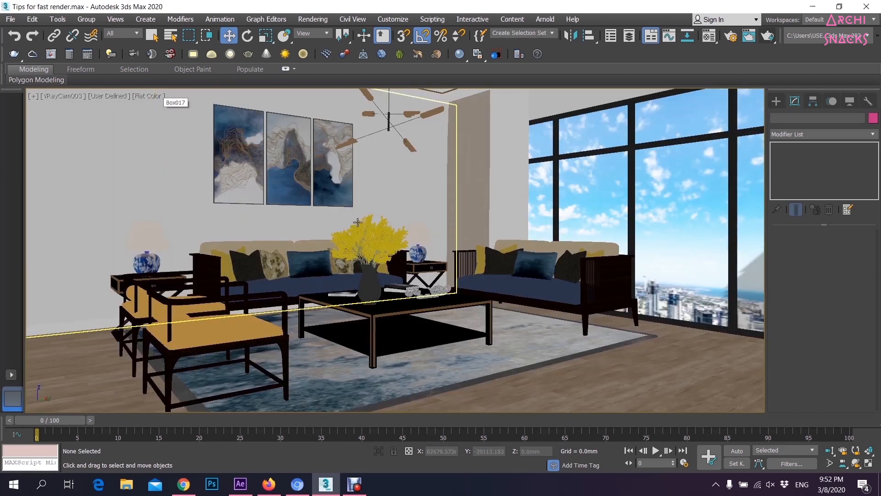
- Shift the pendant light along Y to about 8943 mm and return the camera view to Wireframe shading
{"action": "left_click", "coordinate": [388, 136]}
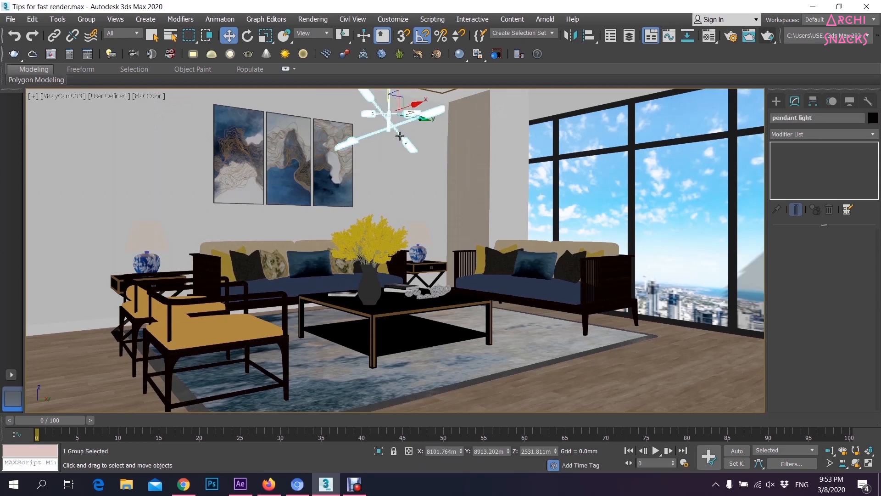
{"action": "left_click_drag", "start_coordinate": [427, 120], "coordinate": [431, 121]}
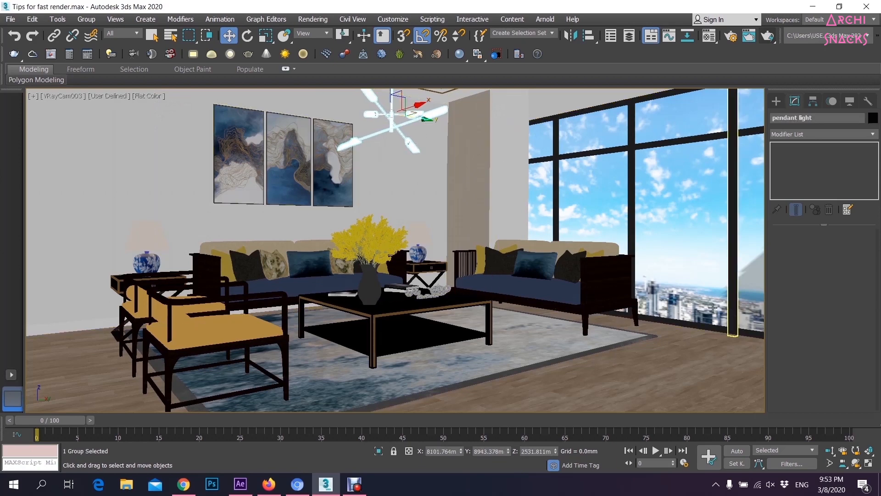
{"action": "left_click", "coordinate": [475, 280]}
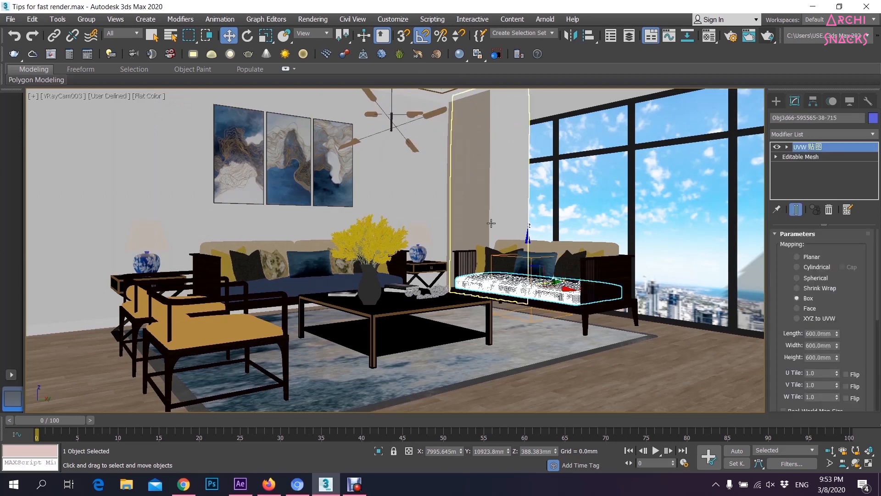
{"action": "left_click", "coordinate": [147, 97]}
{"action": "left_click", "coordinate": [210, 197]}
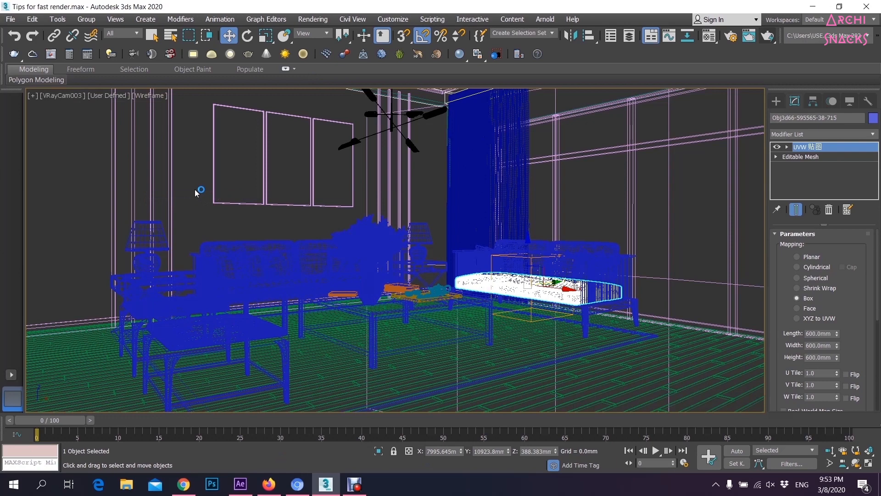
- Draw a VRayLight plane about 4247 by 2708 mm over the window opening in the front view
{"action": "left_click", "coordinate": [195, 189]}
{"action": "key", "text": "l"}
{"action": "scroll", "coordinate": [374, 297], "scroll_direction": "down", "scroll_amount": 5}
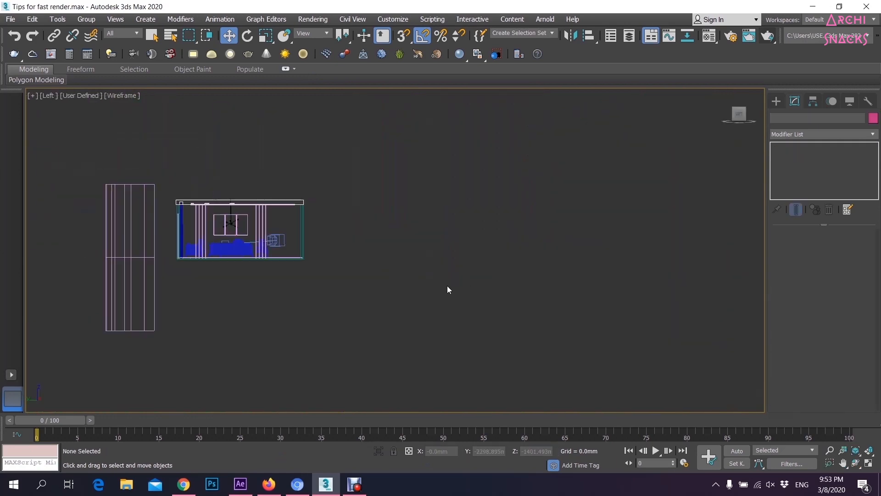
{"action": "scroll", "coordinate": [212, 222], "scroll_direction": "up", "scroll_amount": 4}
{"action": "middle_click_drag", "start_coordinate": [221, 222], "coordinate": [353, 233]}
{"action": "key", "text": "f"}
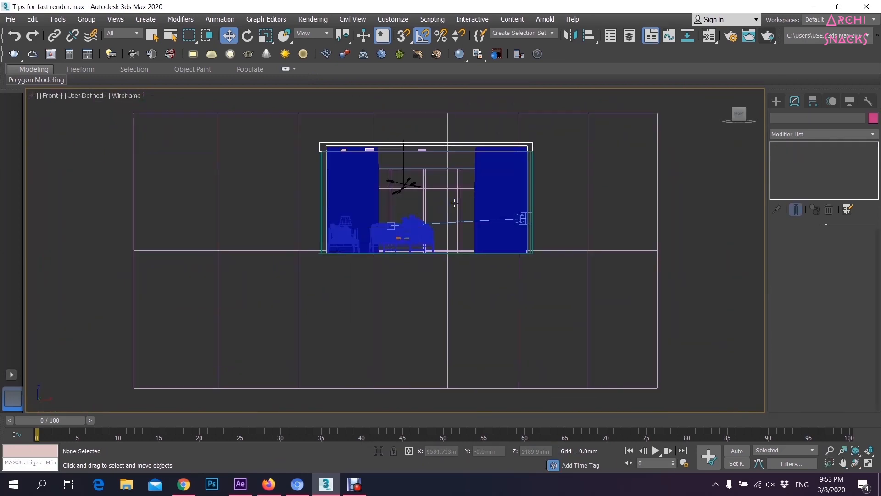
{"action": "scroll", "coordinate": [431, 146], "scroll_direction": "up", "scroll_amount": 3}
{"action": "left_click", "coordinate": [775, 100]}
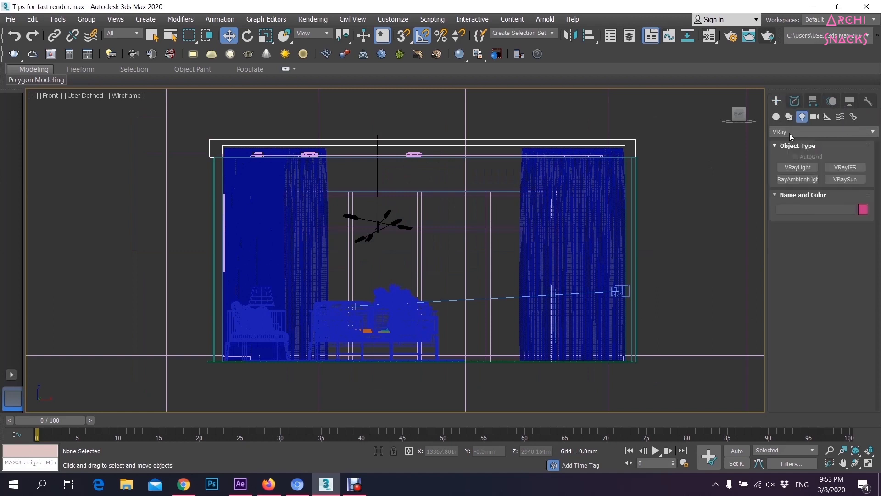
{"action": "left_click", "coordinate": [797, 167]}
{"action": "left_click_drag", "start_coordinate": [273, 184], "coordinate": [564, 368]}
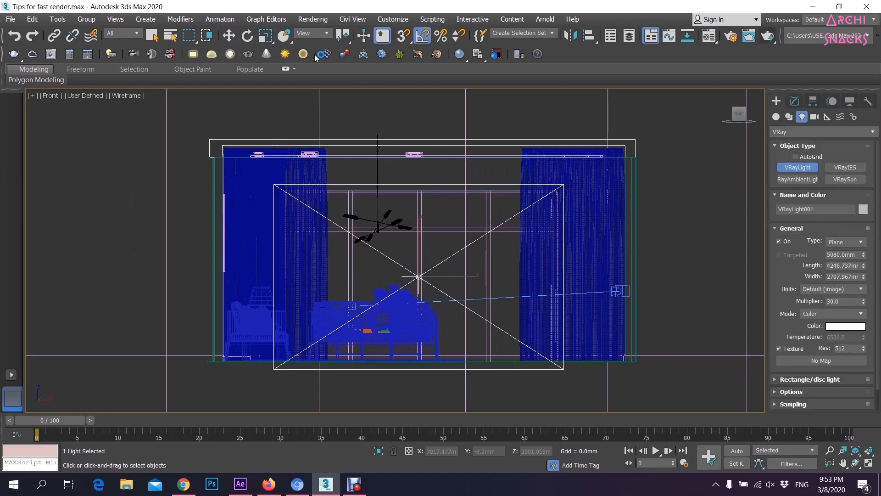
{"action": "left_click", "coordinate": [228, 36]}
- Make the window VRayLight invisible and turn it into a skylight portal
{"action": "left_click", "coordinate": [794, 101]}
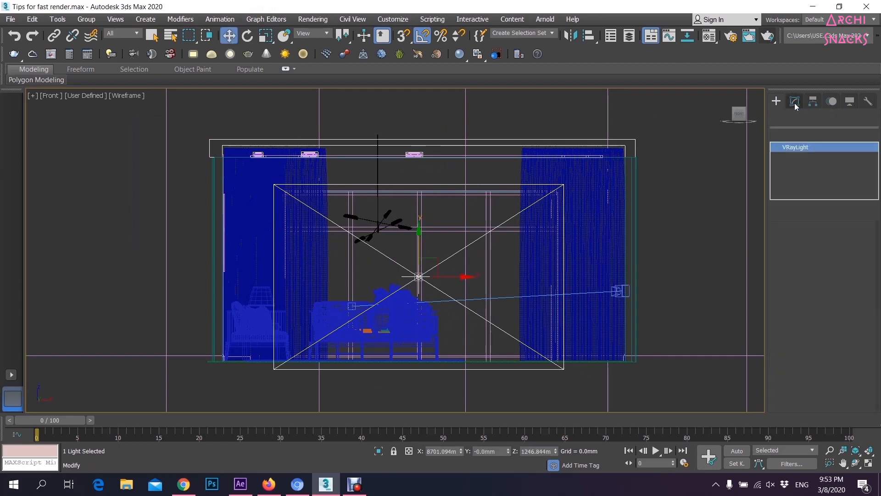
{"action": "left_click_drag", "start_coordinate": [794, 344], "coordinate": [792, 196]}
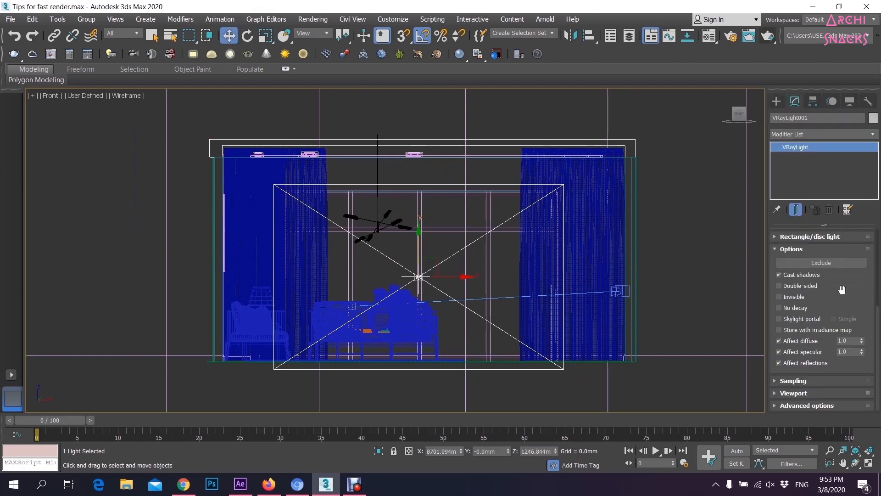
{"action": "left_click_drag", "start_coordinate": [842, 289], "coordinate": [841, 298]}
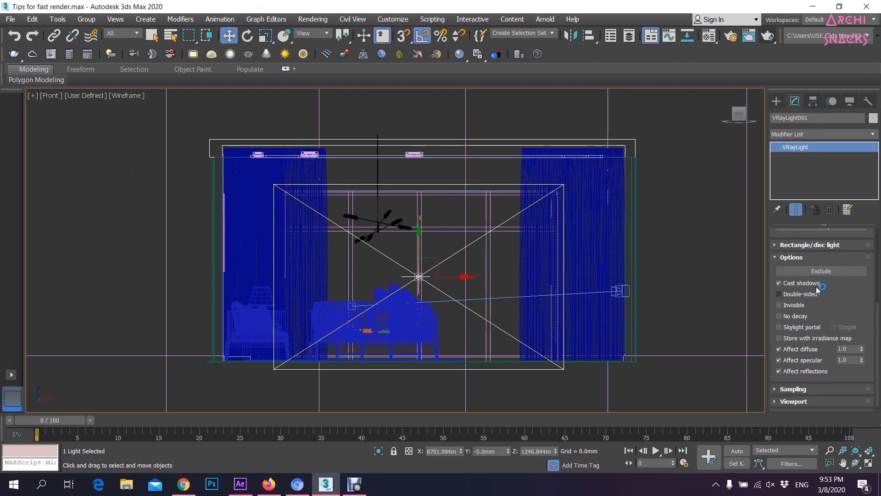
{"action": "left_click", "coordinate": [803, 305]}
{"action": "left_click", "coordinate": [801, 327]}
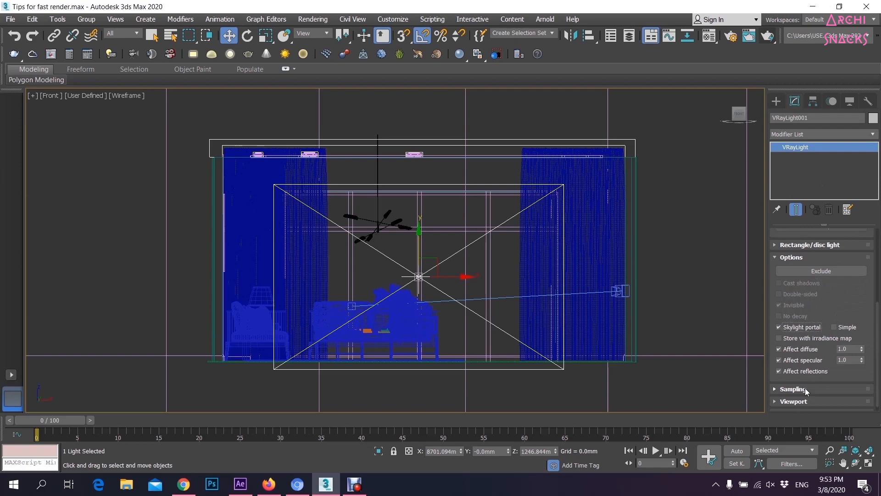
- Move the VRayLight in plan to just outside the window wall, at about Y 12208 mm
{"action": "scroll", "coordinate": [700, 307], "scroll_direction": "down", "scroll_amount": 2}
{"action": "scroll", "coordinate": [804, 386], "scroll_direction": "up", "scroll_amount": 1}
{"action": "scroll", "coordinate": [799, 390], "scroll_direction": "down", "scroll_amount": 2}
{"action": "middle_click_drag", "start_coordinate": [684, 273], "coordinate": [634, 240]}
{"action": "key", "text": "t"}
{"action": "scroll", "coordinate": [562, 329], "scroll_direction": "down", "scroll_amount": 4}
{"action": "left_click_drag", "start_coordinate": [517, 321], "coordinate": [510, 186]}
{"action": "scroll", "coordinate": [518, 183], "scroll_direction": "up", "scroll_amount": 4}
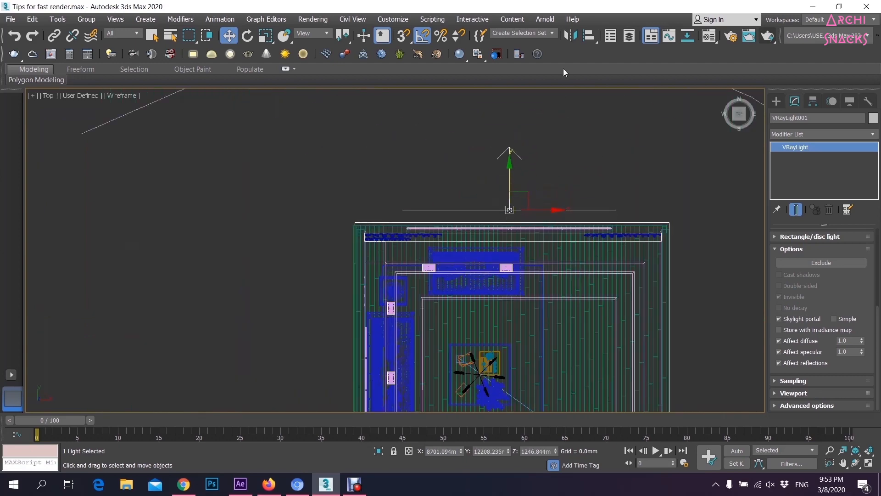
- Mirror the VRayLight to face into the room and move it close to the window wall, at about Y 11980 mm
{"action": "left_click", "coordinate": [571, 35]}
{"action": "left_click", "coordinate": [407, 329]}
{"action": "scroll", "coordinate": [508, 207], "scroll_direction": "up", "scroll_amount": 3}
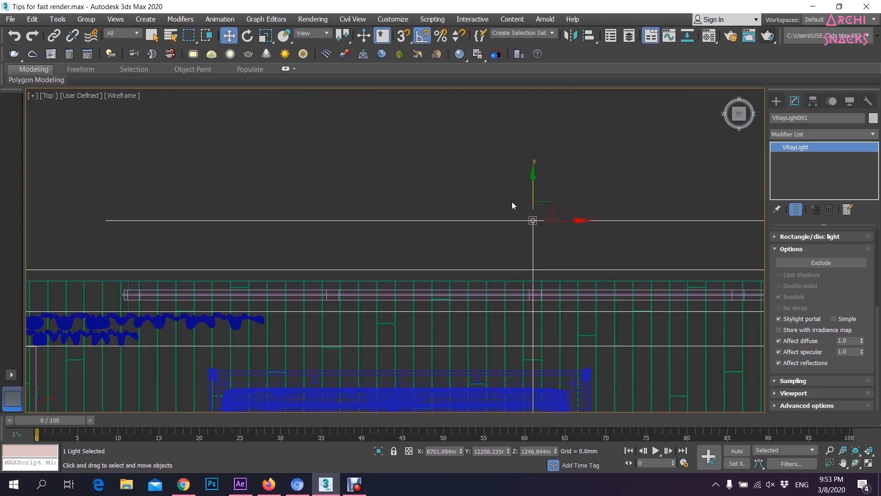
{"action": "left_click_drag", "start_coordinate": [532, 181], "coordinate": [532, 224]}
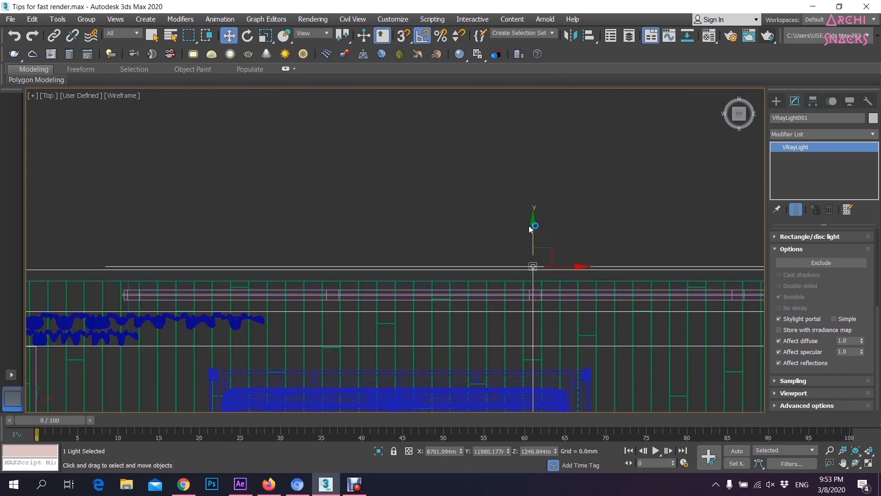
{"action": "scroll", "coordinate": [519, 230], "scroll_direction": "down", "scroll_amount": 4}
{"action": "left_click", "coordinate": [497, 229]}
- Place a VRaySun in plan beyond the curved backdrop, aimed through the window into the room, and replace the environment map with V-Ray Sky
{"action": "scroll", "coordinate": [498, 231], "scroll_direction": "down", "scroll_amount": 5}
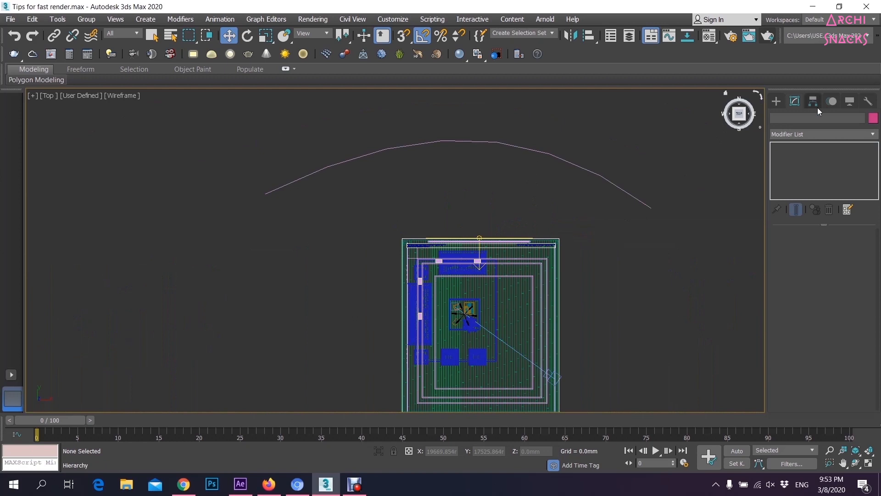
{"action": "left_click", "coordinate": [778, 102]}
{"action": "left_click", "coordinate": [845, 180]}
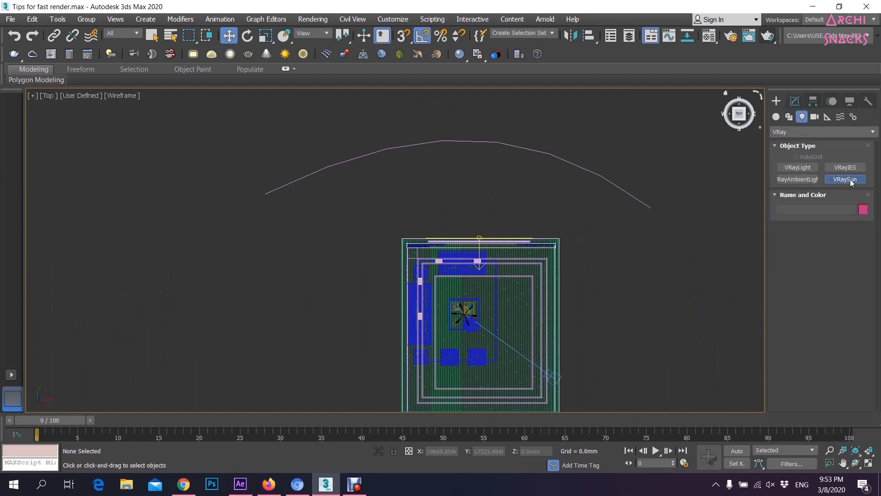
{"action": "middle_click_drag", "start_coordinate": [537, 200], "coordinate": [514, 267]}
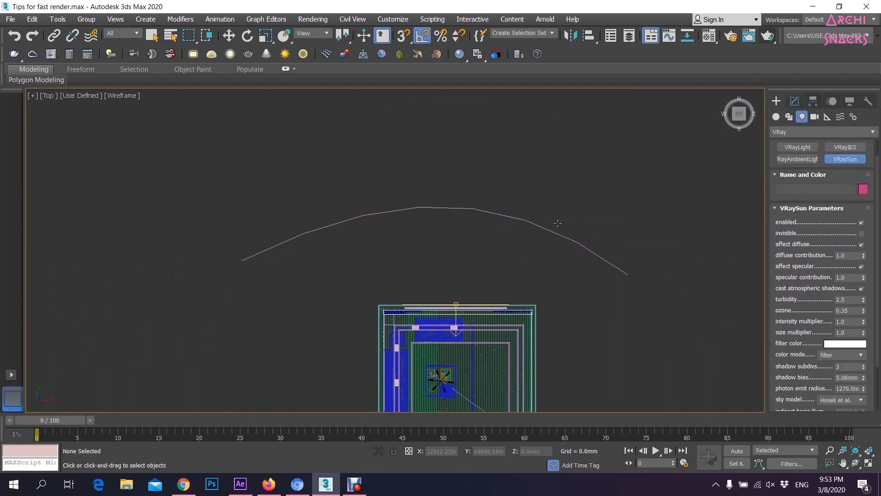
{"action": "left_click_drag", "start_coordinate": [571, 132], "coordinate": [462, 352]}
{"action": "left_click", "coordinate": [477, 281]}
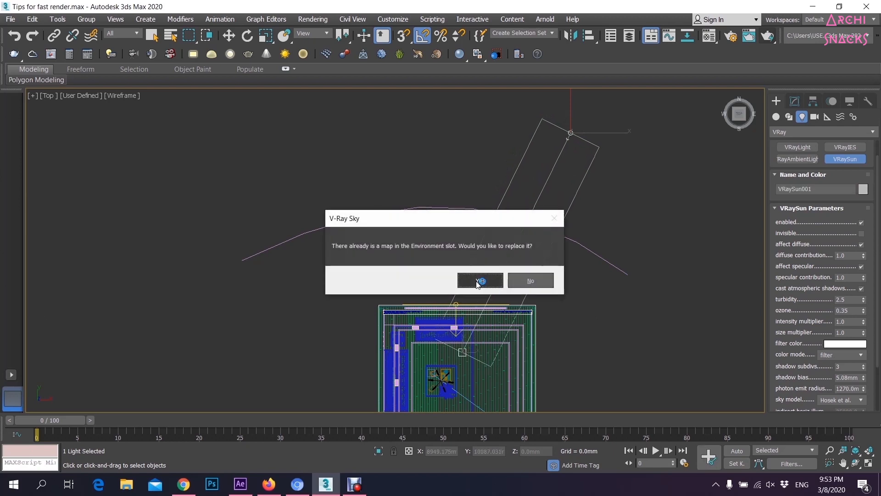
{"action": "left_click", "coordinate": [478, 282]}
{"action": "left_click", "coordinate": [229, 36]}
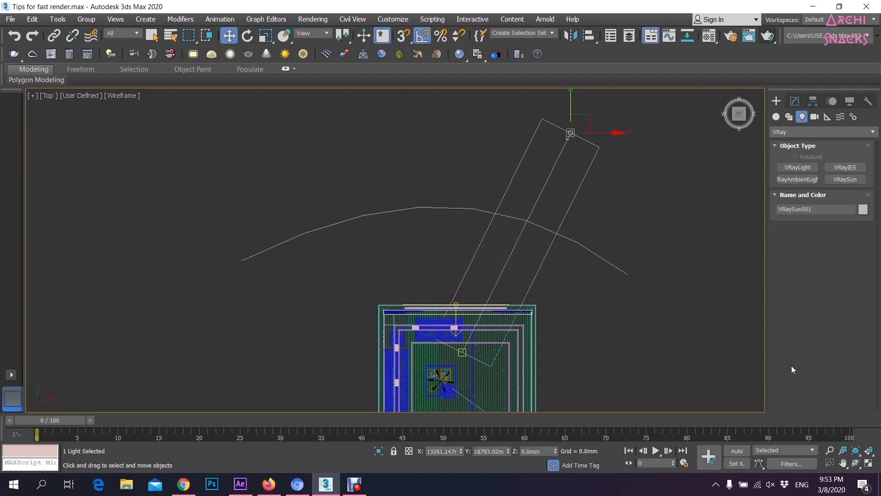
- Set the VRaySun's intensity multiplier to 0.5, size multiplier to 5 and sky model to CIE Clear
{"action": "left_click", "coordinate": [795, 101]}
{"action": "scroll", "coordinate": [804, 350], "scroll_direction": "down", "scroll_amount": 2}
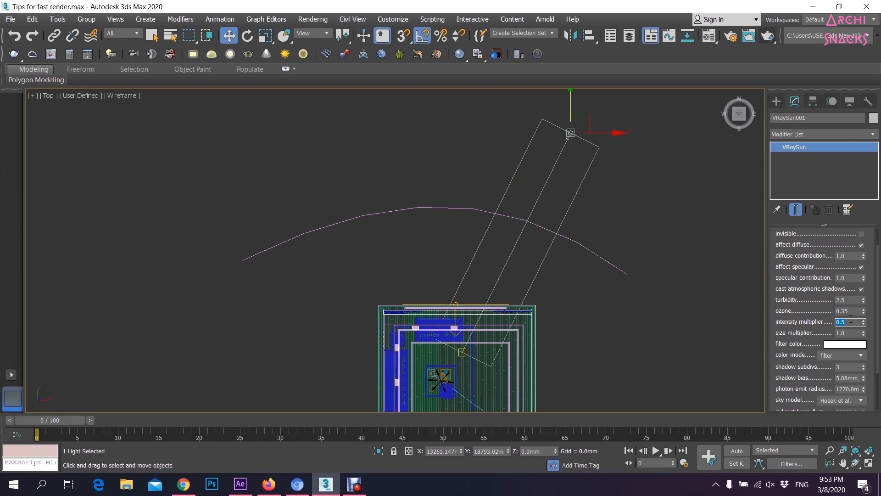
{"action": "left_click", "coordinate": [780, 351]}
{"action": "type", "text": "5"}
{"action": "key", "text": "Return"}
{"action": "scroll", "coordinate": [787, 350], "scroll_direction": "down", "scroll_amount": 3}
{"action": "left_click", "coordinate": [840, 342]}
{"action": "left_click", "coordinate": [838, 356]}
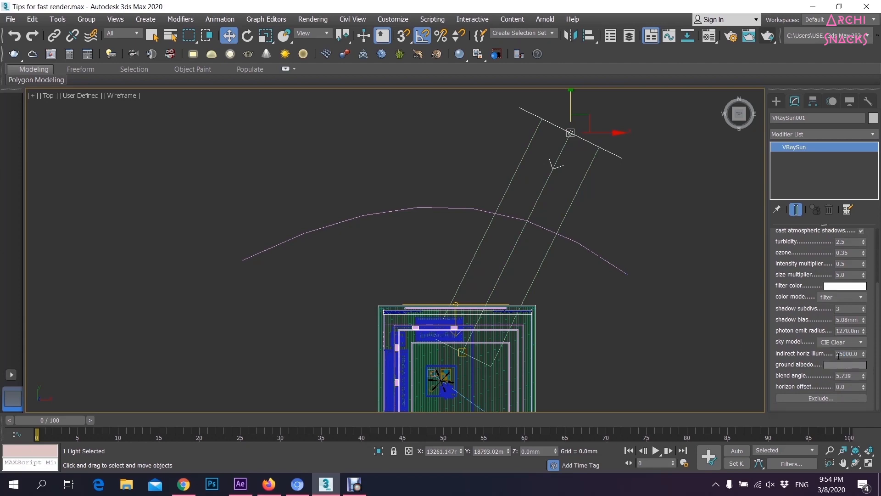
- In the left view, raise the VRaySun high above and behind the backdrop, at about Y 23075 mm and Z 12682 mm
{"action": "left_click", "coordinate": [640, 225]}
{"action": "key", "text": "l"}
{"action": "scroll", "coordinate": [580, 333], "scroll_direction": "down", "scroll_amount": 5}
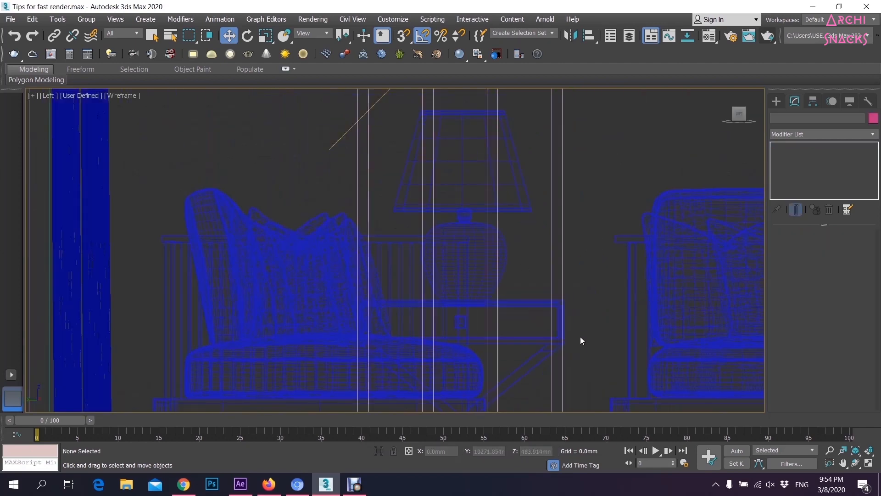
{"action": "scroll", "coordinate": [579, 333], "scroll_direction": "down", "scroll_amount": 5}
{"action": "left_click", "coordinate": [289, 339]}
{"action": "scroll", "coordinate": [359, 349], "scroll_direction": "down", "scroll_amount": 2}
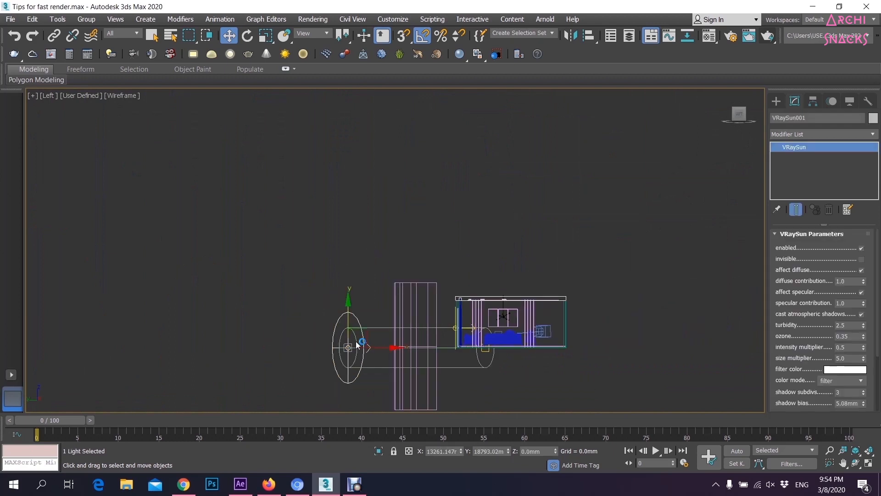
{"action": "left_click_drag", "start_coordinate": [346, 318], "coordinate": [279, 149]}
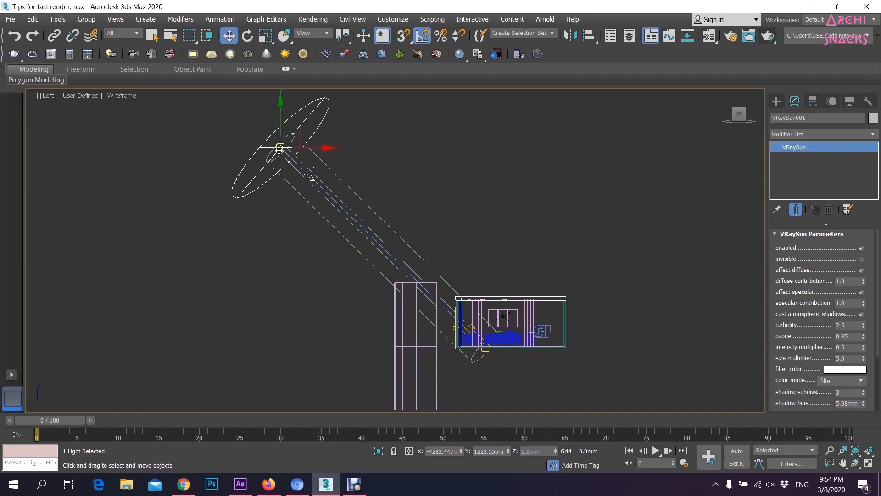
- Exclude the backdrop object Plane003 from both the illumination and shadow casting of the VRaySun
{"action": "left_click", "coordinate": [356, 384]}
{"action": "left_click", "coordinate": [393, 383]}
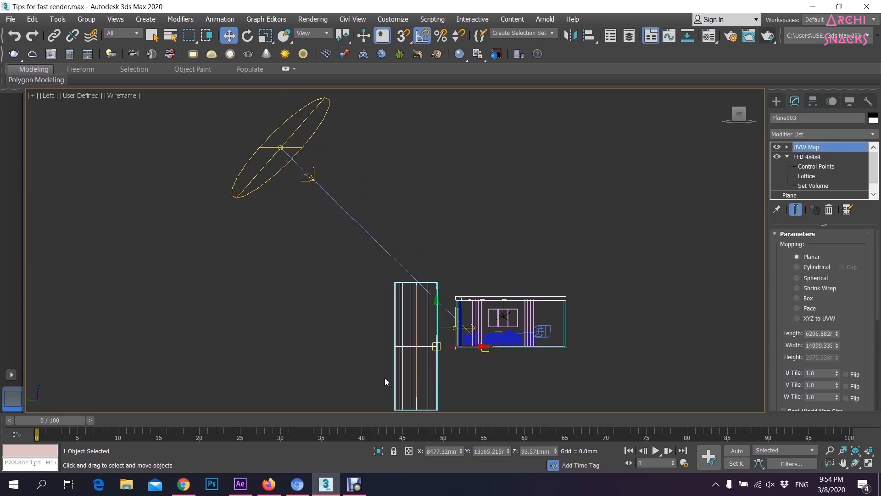
{"action": "left_click", "coordinate": [248, 194]}
{"action": "scroll", "coordinate": [799, 391], "scroll_direction": "down", "scroll_amount": 3}
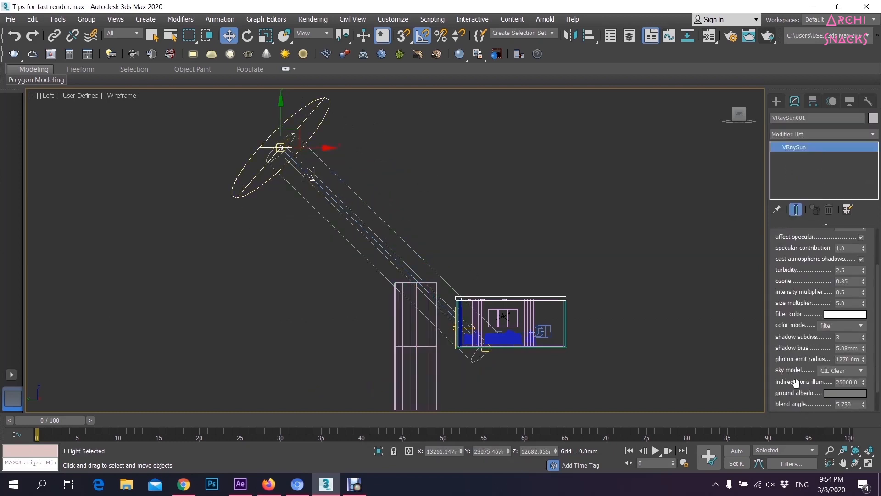
{"action": "scroll", "coordinate": [798, 395], "scroll_direction": "down", "scroll_amount": 1}
{"action": "left_click", "coordinate": [815, 401]}
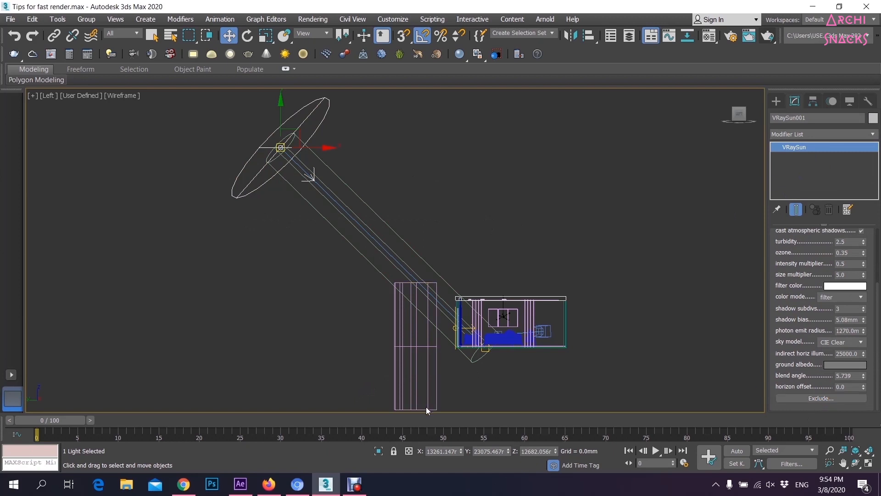
{"action": "left_click", "coordinate": [804, 400]}
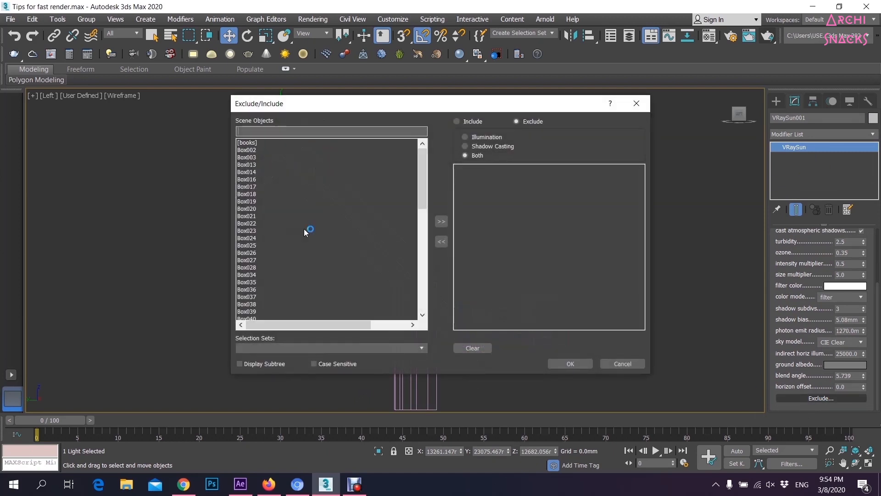
{"action": "left_click_drag", "start_coordinate": [419, 163], "coordinate": [415, 300]}
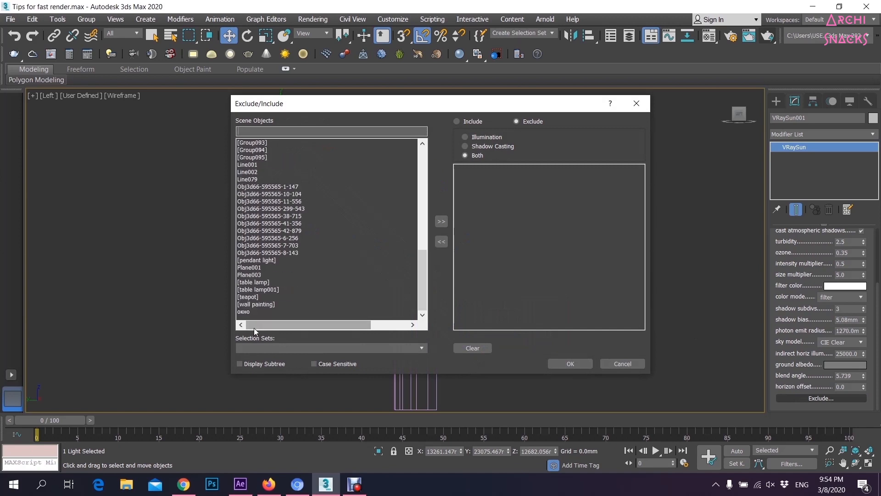
{"action": "left_click", "coordinate": [253, 275]}
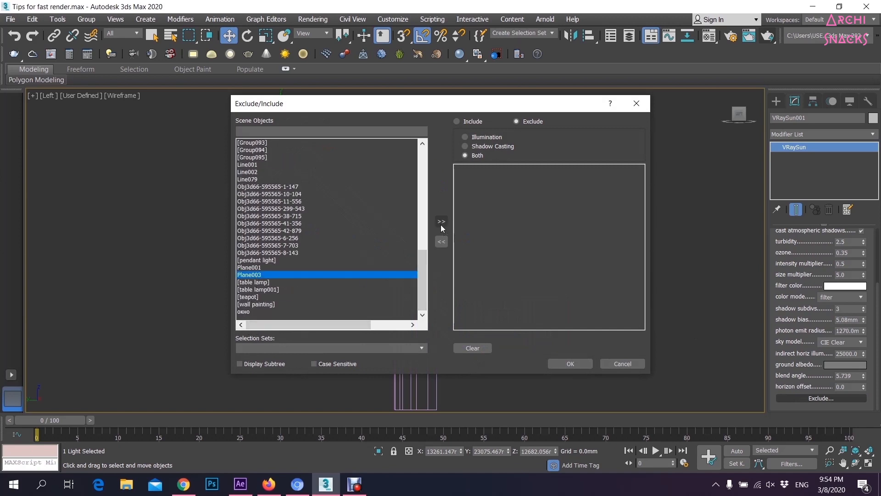
{"action": "left_click", "coordinate": [442, 224]}
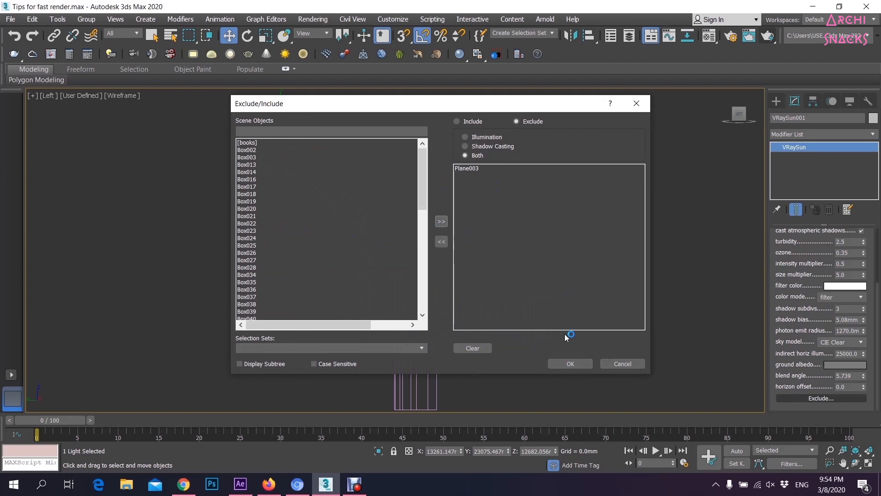
{"action": "left_click", "coordinate": [571, 363]}
{"action": "left_click", "coordinate": [576, 266]}
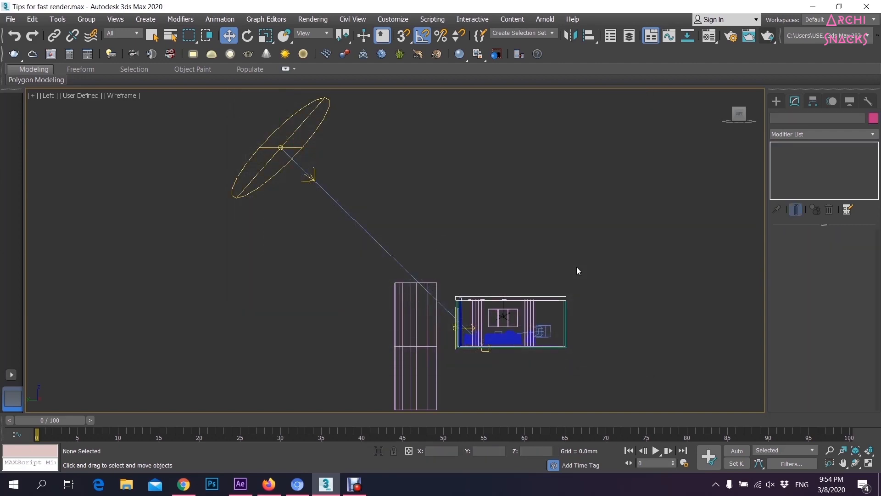
- Return to the VRayCam003 view and set the bucket image sampler's noise threshold to 0.1 and max subdivs to 8
{"action": "left_click_drag", "start_coordinate": [419, 181], "coordinate": [195, 248]}
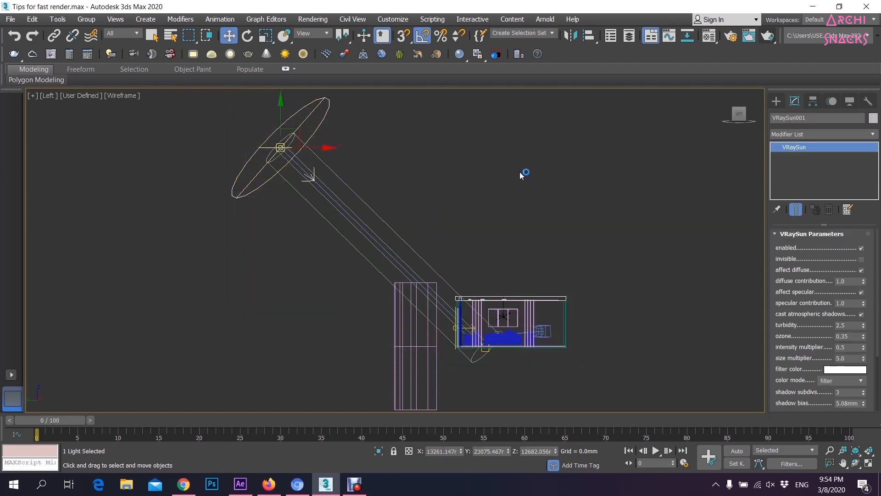
{"action": "left_click", "coordinate": [520, 171]}
{"action": "key", "text": "c"}
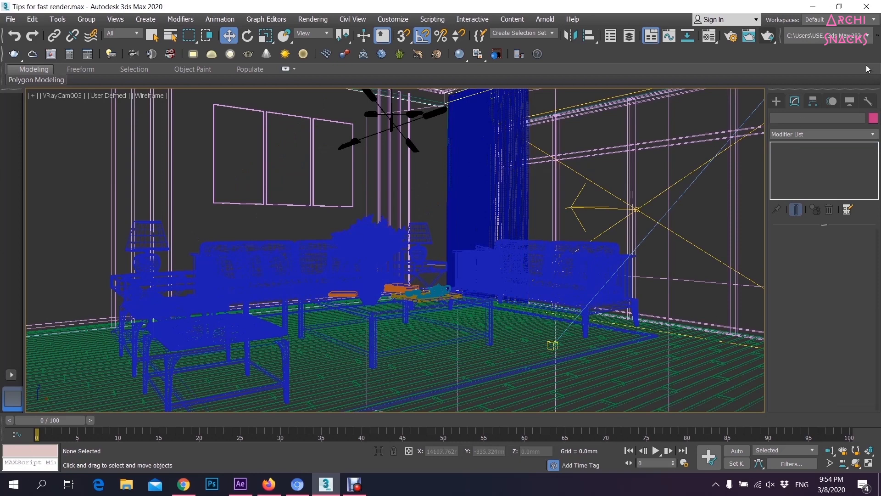
{"action": "left_click", "coordinate": [733, 37]}
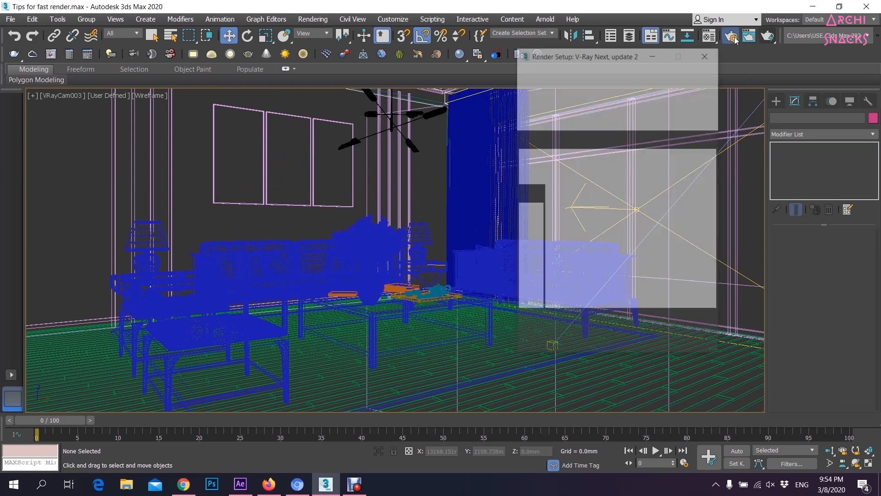
{"action": "left_click", "coordinate": [538, 140]}
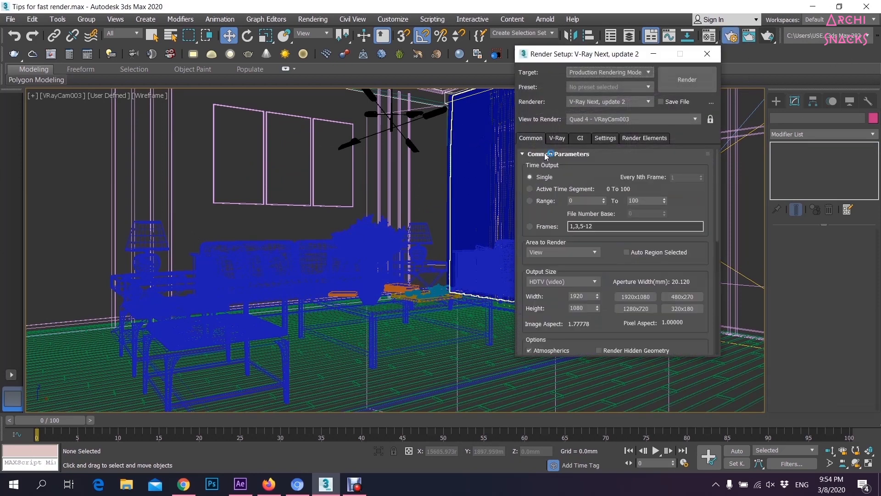
{"action": "left_click", "coordinate": [557, 139]}
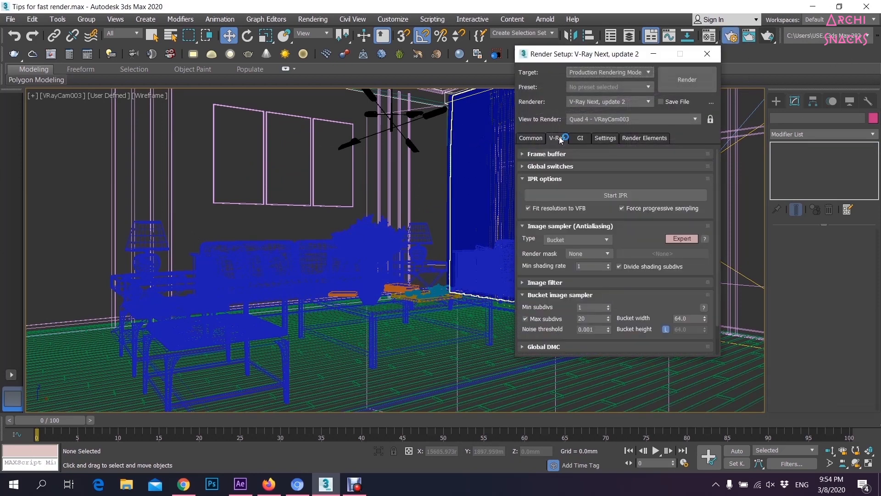
{"action": "left_click", "coordinate": [591, 329]}
{"action": "left_click_drag", "start_coordinate": [597, 319], "coordinate": [526, 319]}
{"action": "type", "text": "8"}
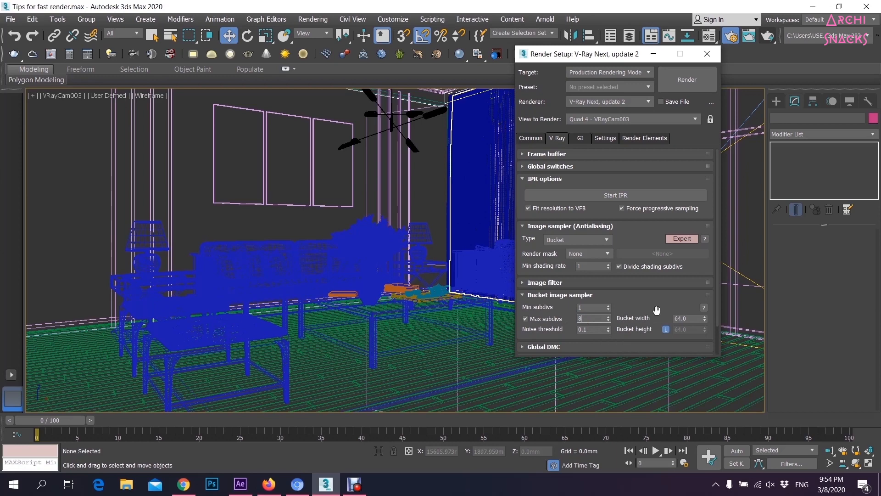
- Set the Global DMC noise threshold to 0.1 and the subdivs multiplier to 1.0
{"action": "left_click_drag", "start_coordinate": [652, 306], "coordinate": [655, 263]}
{"action": "left_click", "coordinate": [579, 312]}
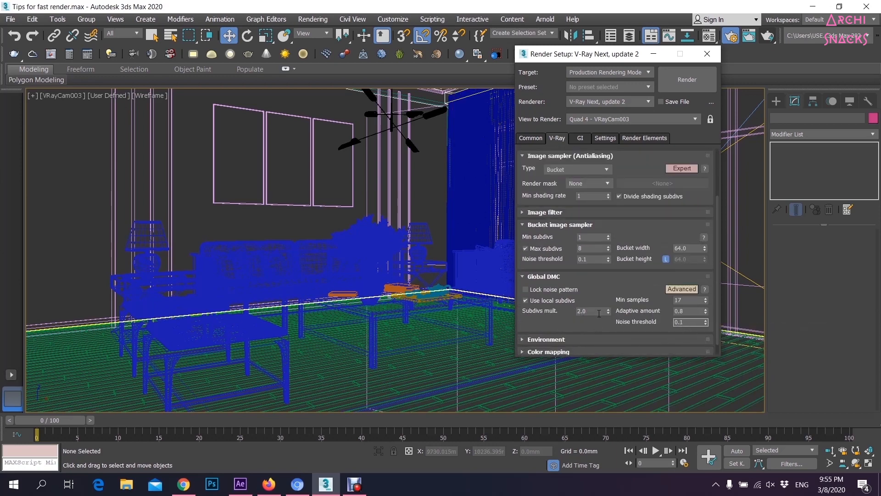
{"action": "left_click_drag", "start_coordinate": [606, 298], "coordinate": [602, 235]}
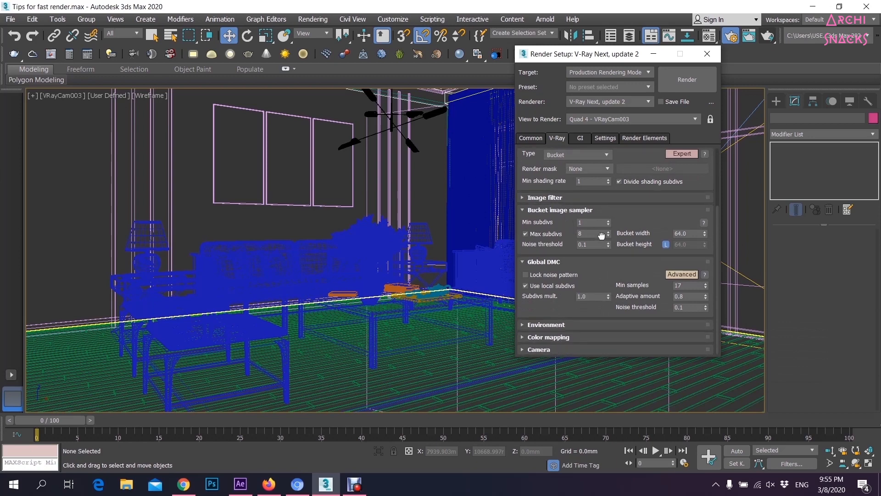
- Adjust the global illumination settings for a quick test, with light cache subdivs at 1000
{"action": "left_click", "coordinate": [580, 138]}
{"action": "double_click", "coordinate": [685, 260]}
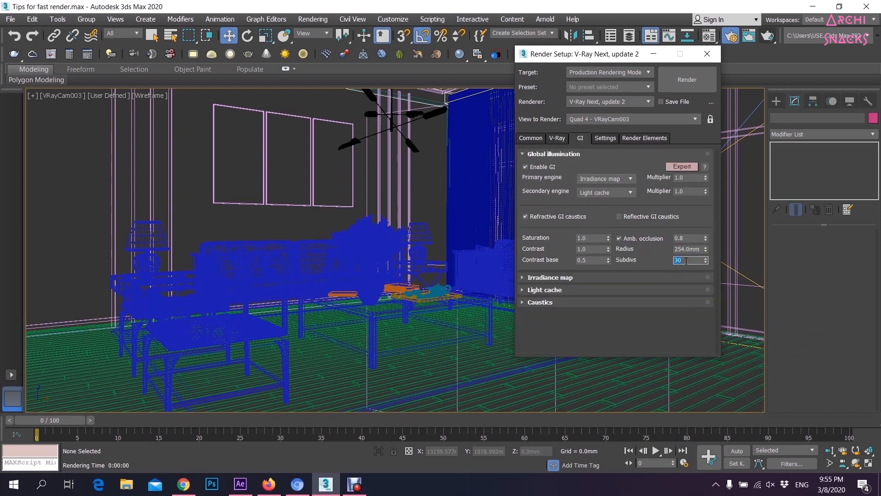
{"action": "left_click", "coordinate": [589, 280]}
{"action": "left_click_drag", "start_coordinate": [598, 172], "coordinate": [570, 87]}
{"action": "left_click", "coordinate": [545, 337]}
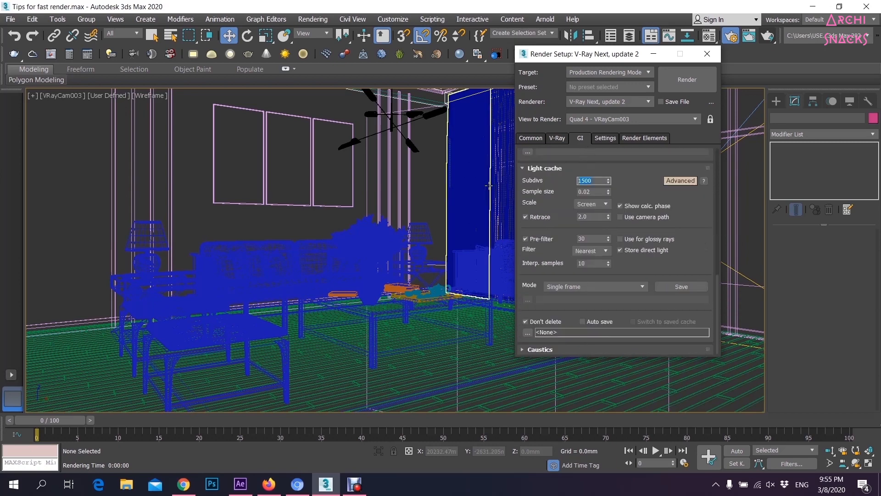
{"action": "type", "text": "100"}
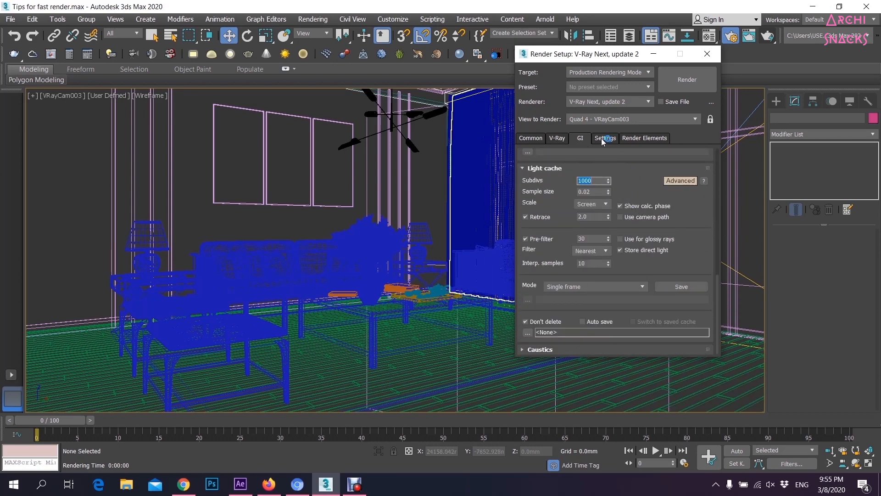
- Check the renderer's system settings and run a short test render of the camera view
{"action": "left_click", "coordinate": [604, 138]}
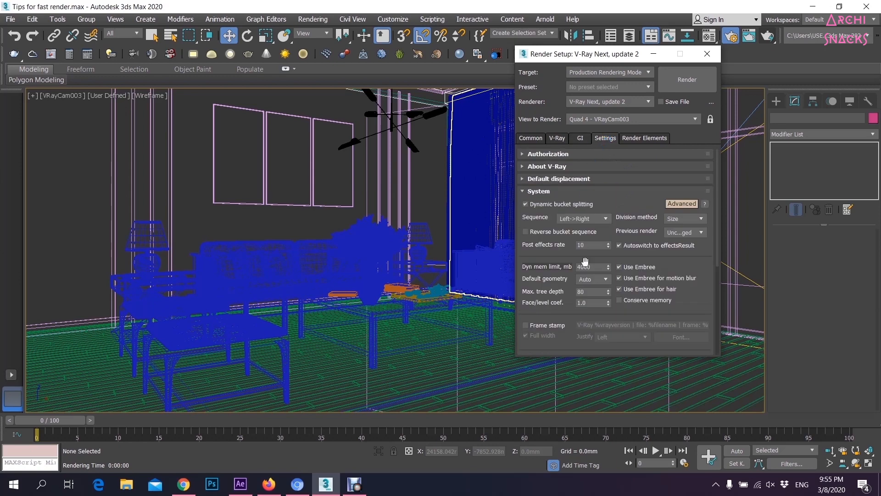
{"action": "left_click", "coordinate": [707, 53]}
{"action": "left_click", "coordinate": [767, 37]}
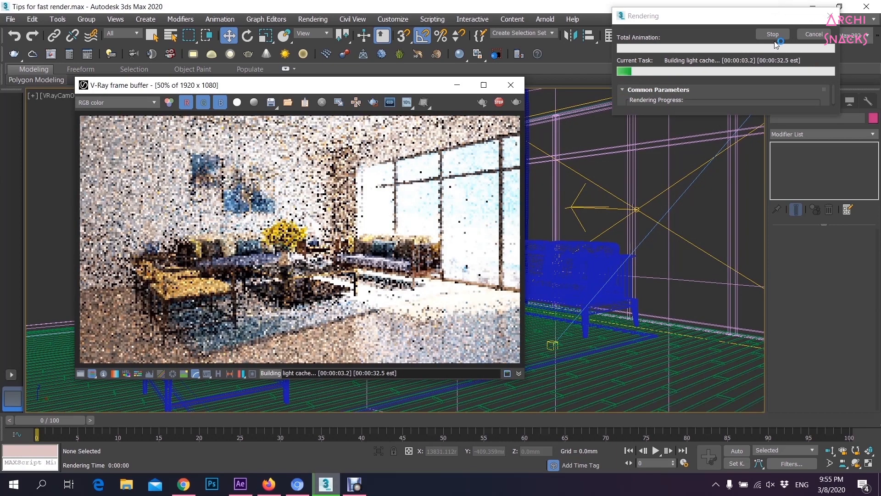
{"action": "left_click", "coordinate": [511, 85]}
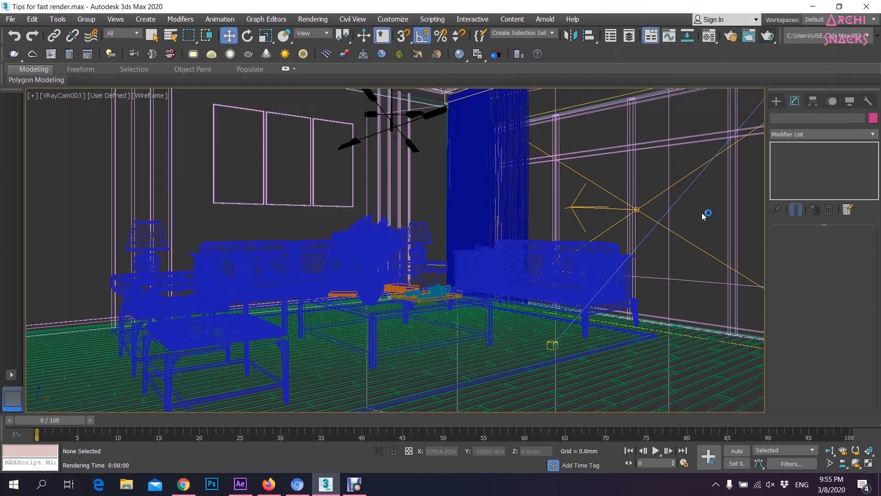
- Set the VRaySun's intensity multiplier to 0.1 and run another test render of the camera view
{"action": "left_click", "coordinate": [691, 190]}
{"action": "double_click", "coordinate": [858, 347]}
{"action": "type", "text": "0.1"}
{"action": "key", "text": "Return"}
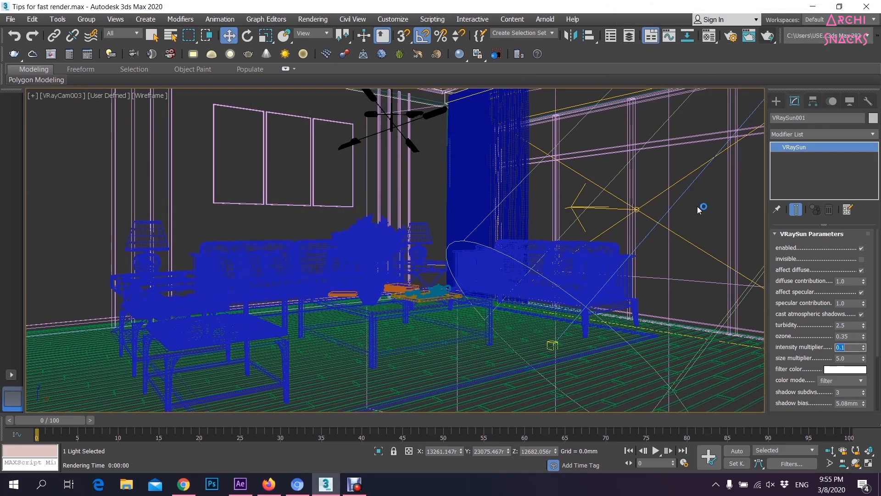
{"action": "left_click", "coordinate": [699, 210]}
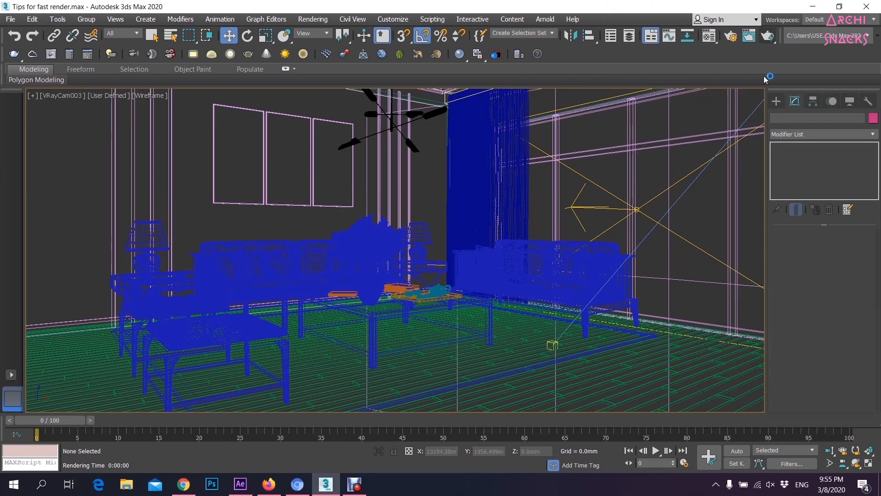
{"action": "left_click", "coordinate": [768, 38]}
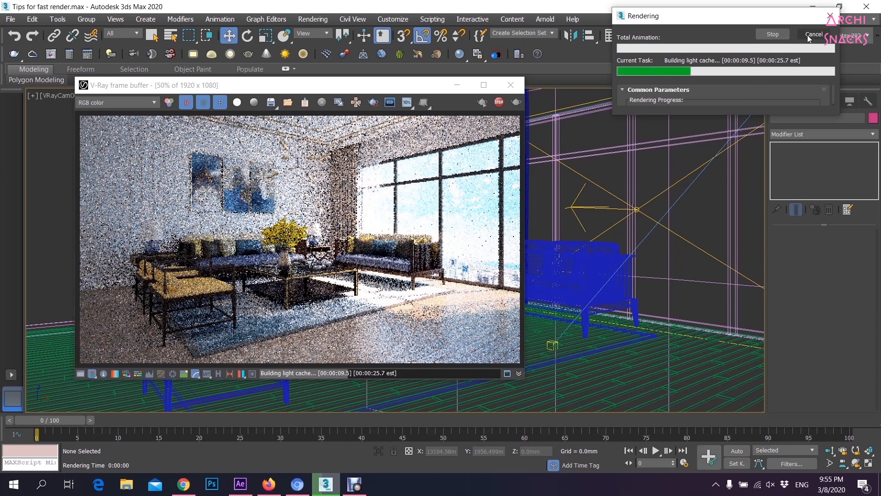
- Set the VRaySun's intensity multiplier to 0.05 and close the test render
{"action": "left_click", "coordinate": [686, 193]}
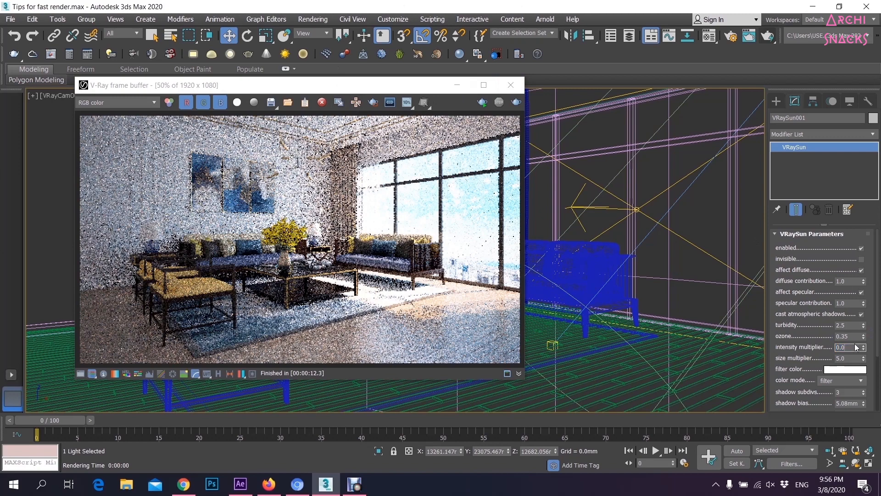
{"action": "left_click", "coordinate": [510, 85]}
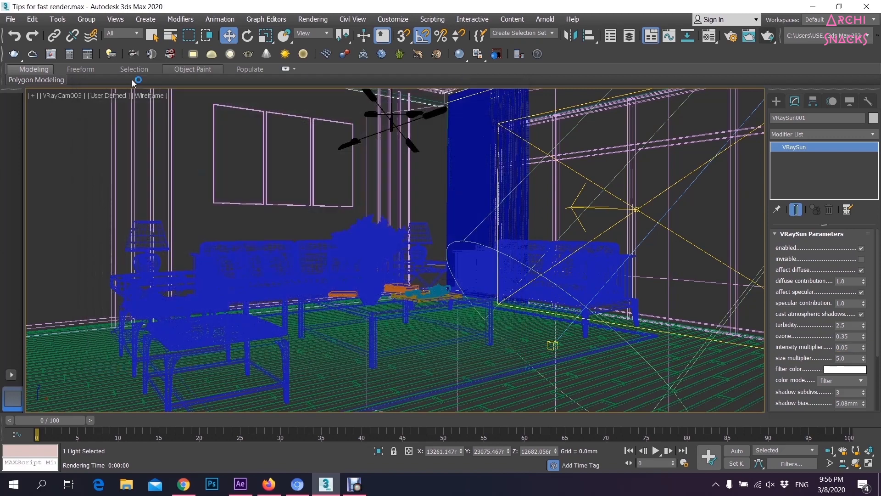
- Set the shutter speed of the VRayCam003 camera to 5 and start a new test render
{"action": "left_click", "coordinate": [43, 130]}
{"action": "left_click", "coordinate": [59, 95]}
{"action": "left_click", "coordinate": [115, 284]}
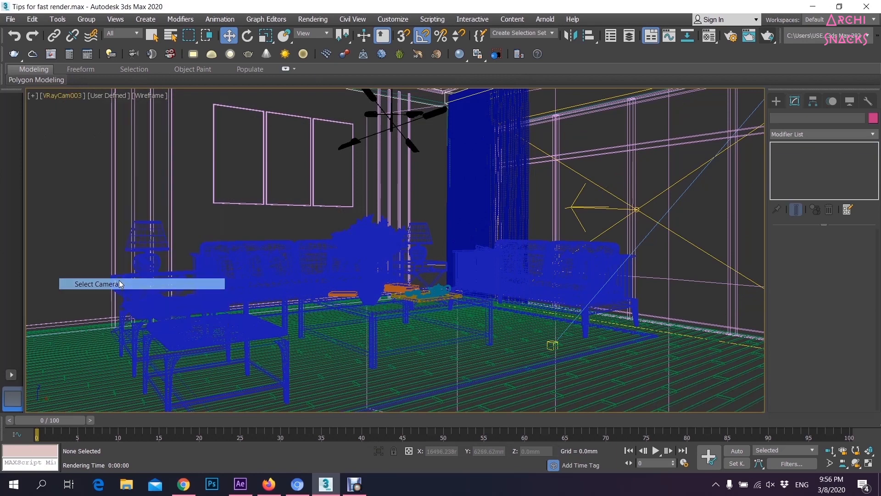
{"action": "scroll", "coordinate": [816, 389], "scroll_direction": "down", "scroll_amount": 3}
{"action": "double_click", "coordinate": [853, 327]}
{"action": "type", "text": "5"}
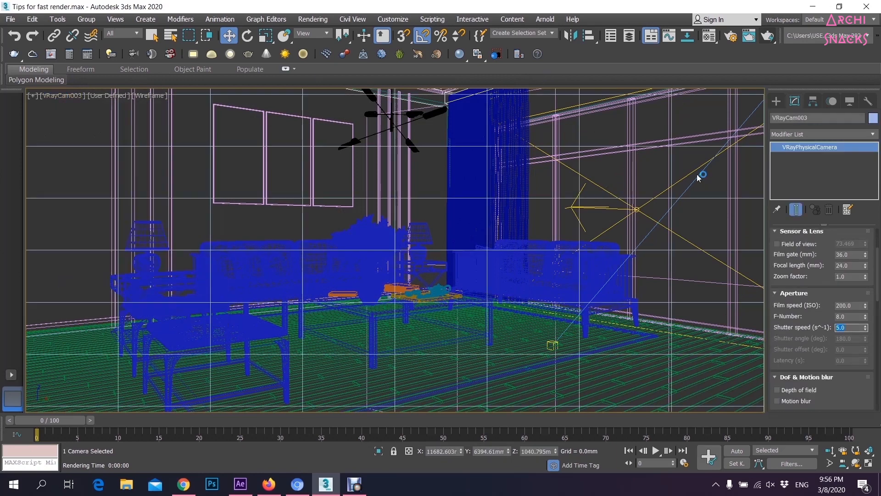
{"action": "left_click", "coordinate": [703, 233]}
{"action": "left_click", "coordinate": [767, 36]}
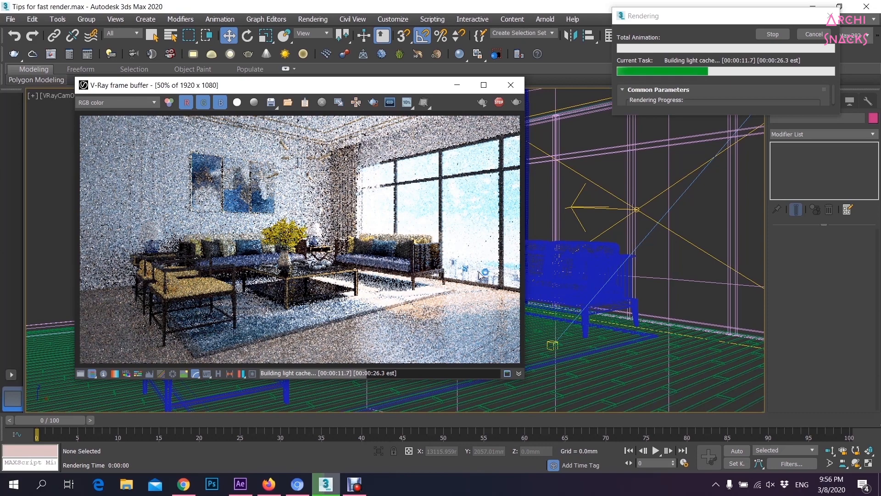
- Cancel the running render and move the VRaySun sideways in the +X direction in the Top view for a more slanted light angle
{"action": "left_click", "coordinate": [817, 36]}
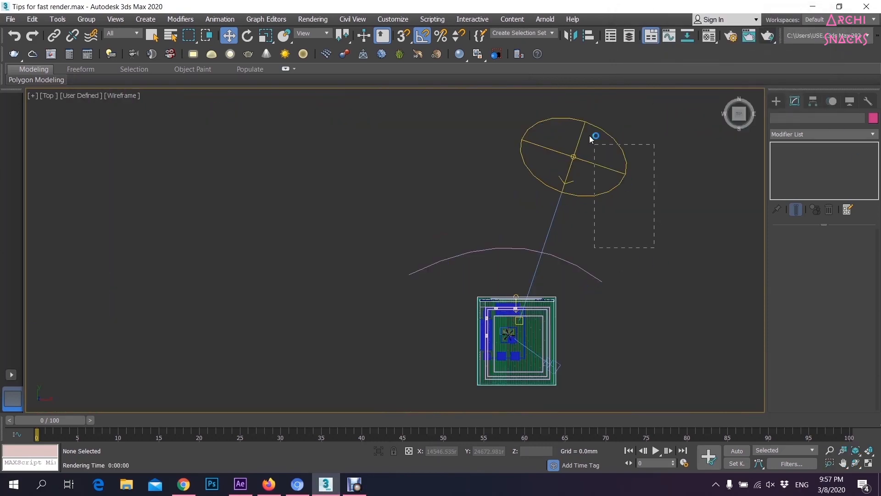
{"action": "left_click", "coordinate": [581, 179]}
{"action": "left_click_drag", "start_coordinate": [574, 157], "coordinate": [604, 167]}
{"action": "scroll", "coordinate": [532, 314], "scroll_direction": "up", "scroll_amount": 1}
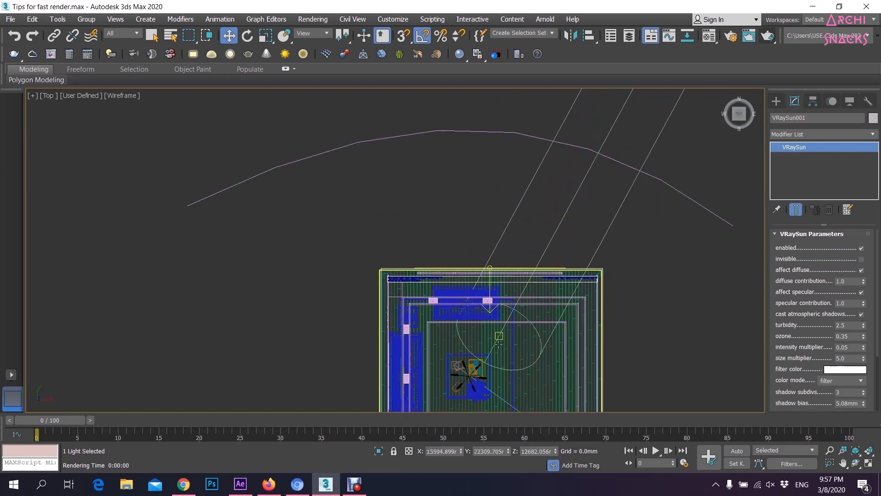
- Move the VRaySun's target on the living room floor slightly toward the window wall in the Top view
{"action": "left_click", "coordinate": [499, 335]}
{"action": "scroll", "coordinate": [496, 335], "scroll_direction": "up", "scroll_amount": 3}
{"action": "left_click", "coordinate": [496, 306]}
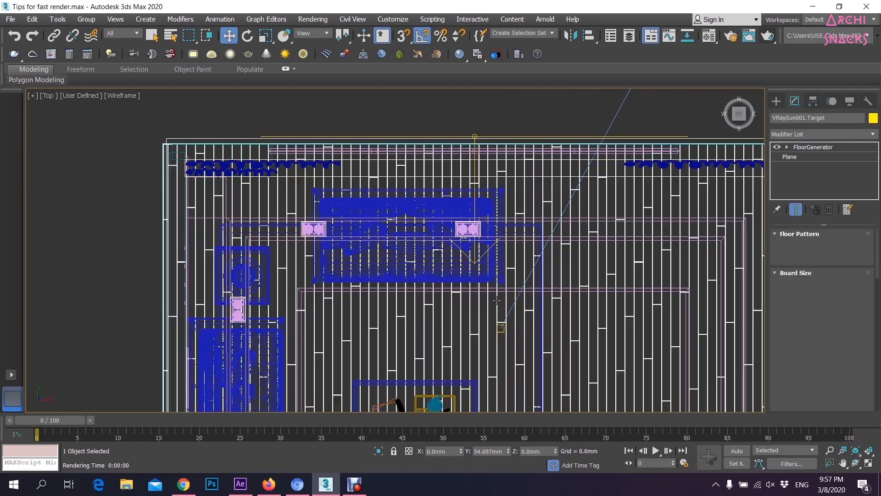
{"action": "key", "text": "ctrl+z"}
{"action": "left_click_drag", "start_coordinate": [501, 307], "coordinate": [504, 276]}
- Return to the VRayCam003 view, clear the selection and start a new test render
{"action": "key", "text": "c"}
{"action": "left_click", "coordinate": [685, 194]}
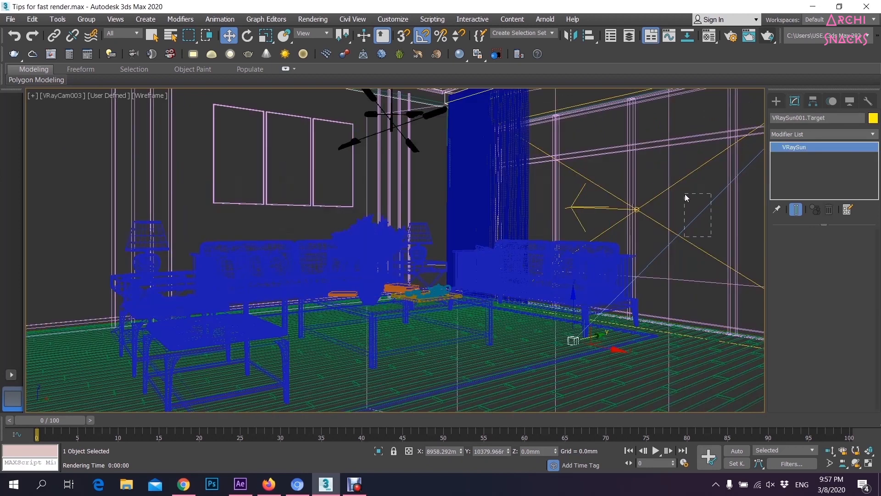
{"action": "left_click", "coordinate": [689, 123]}
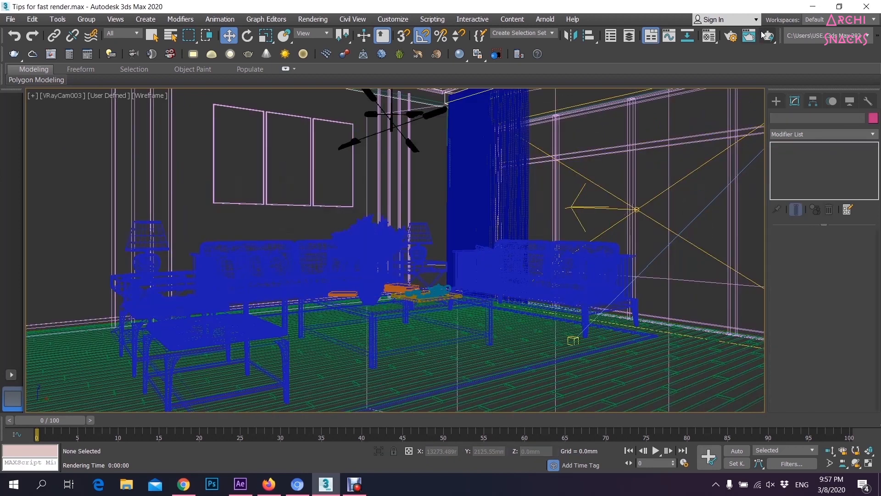
{"action": "left_click", "coordinate": [770, 40]}
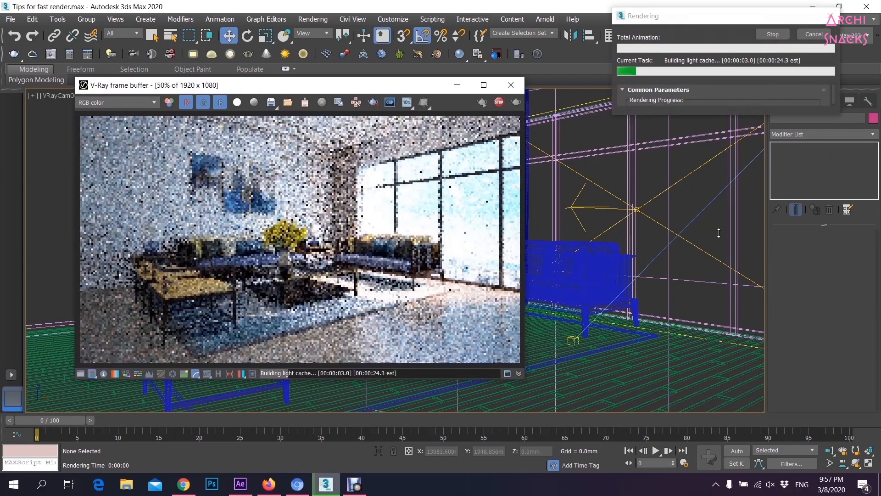